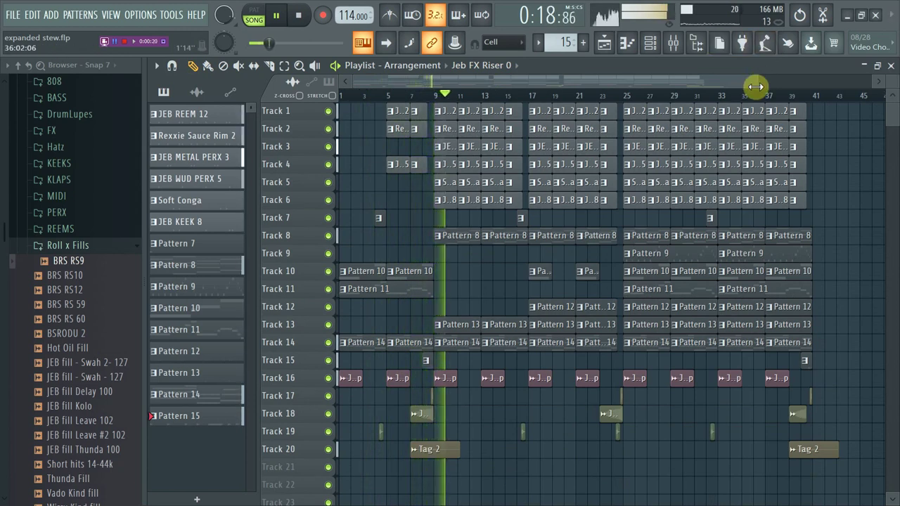
Step: Stop playback, select bars 25 to 33 in the playlist, and play that section with Track 1 soloed
left_click_drag(757, 83, 803, 74)
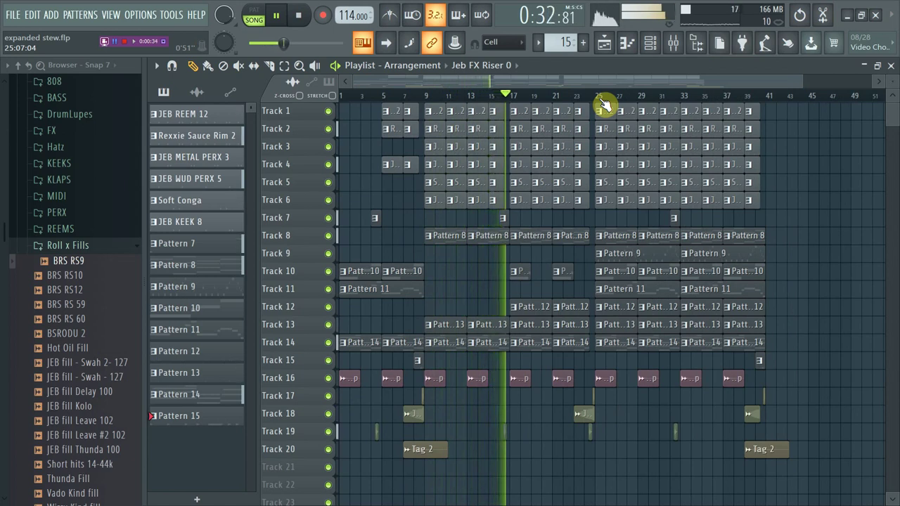
key("space")
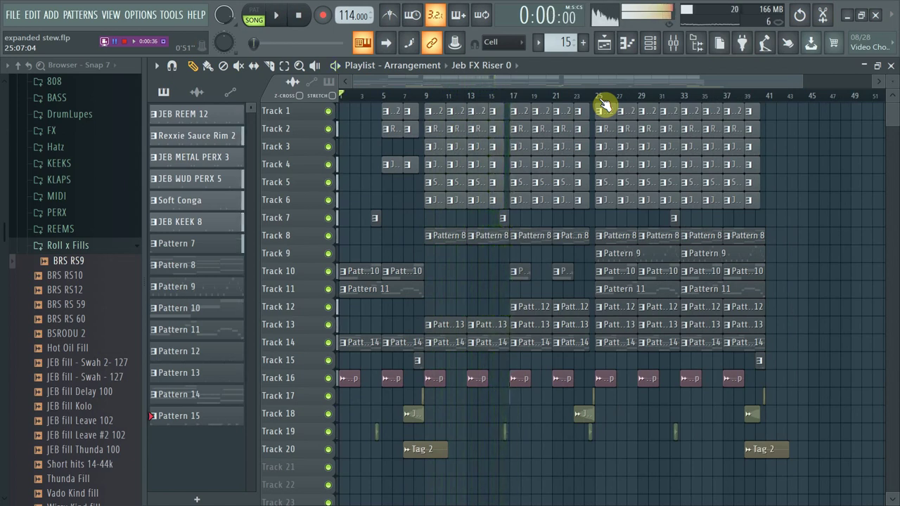
left_click_drag(599, 101, 680, 129)
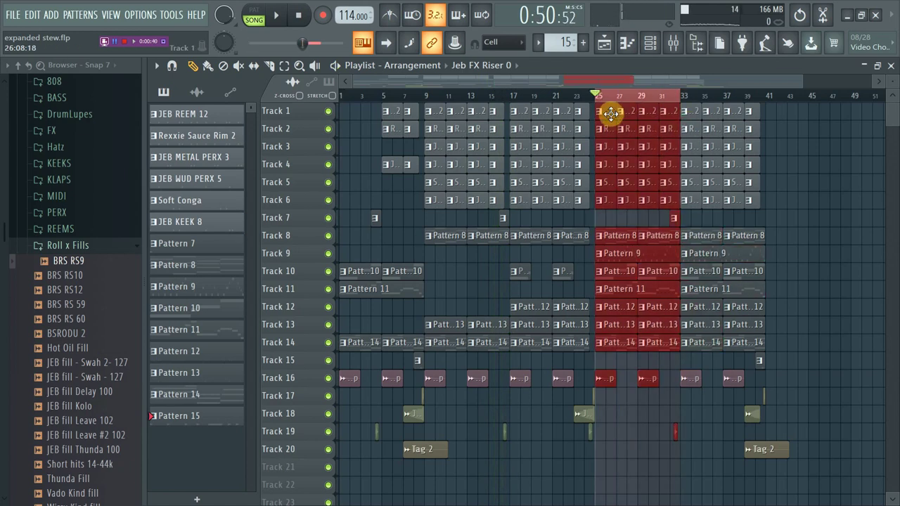
left_click(611, 114)
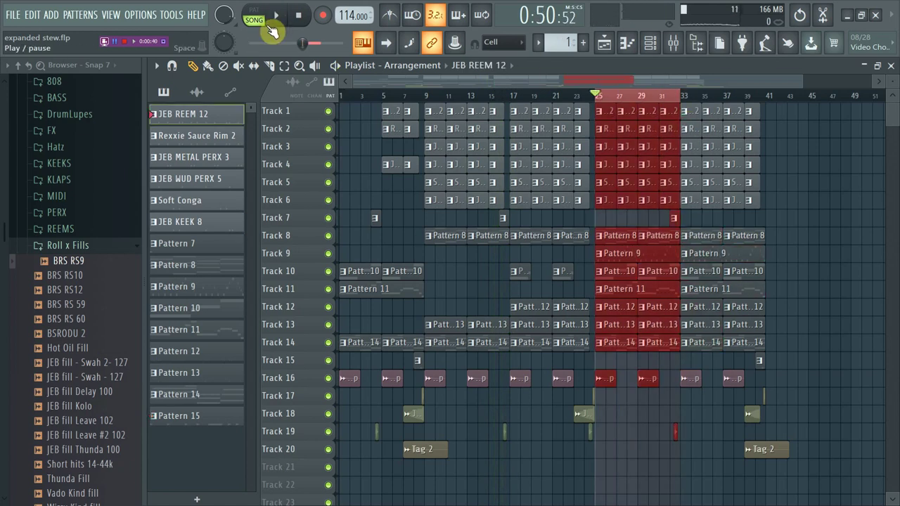
left_click(329, 111, "ctrl")
key("space")
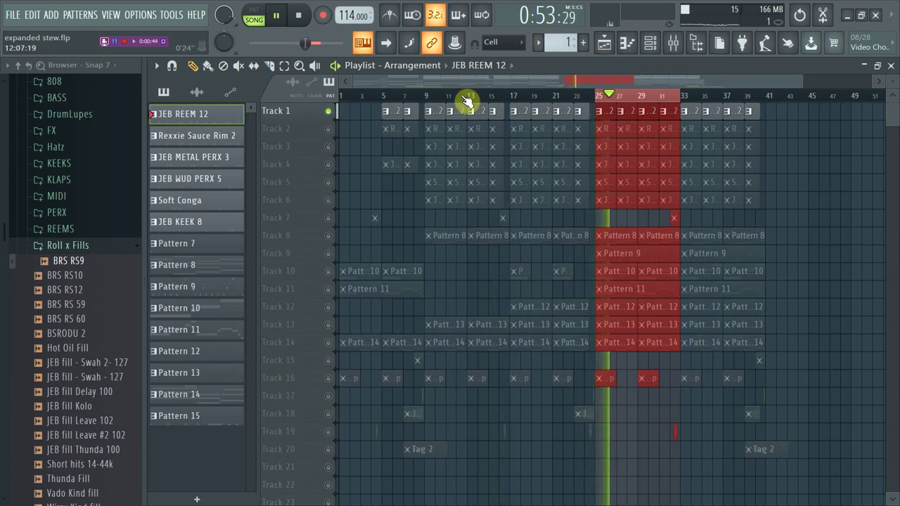
Step: Preview the JEB REEM 12 sample from the REEMS folder and resume playing the selected section
left_click(81, 245)
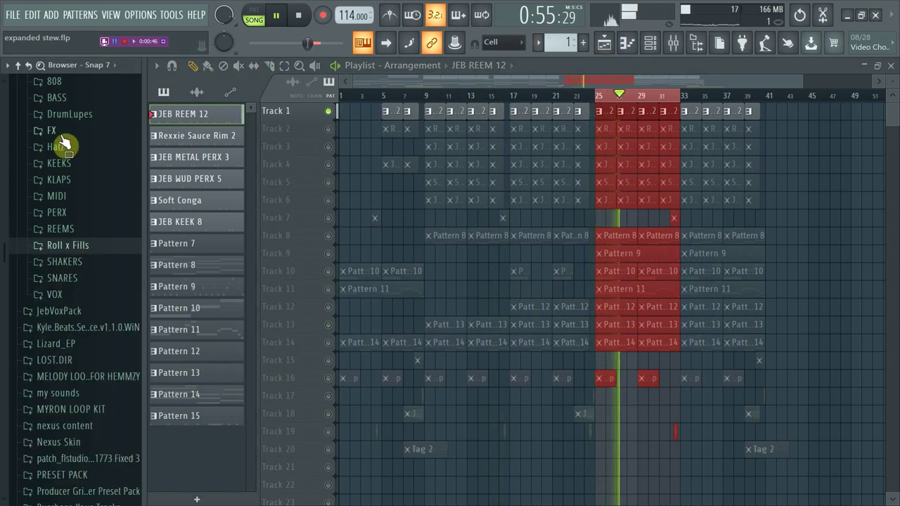
key("space")
left_click(66, 229)
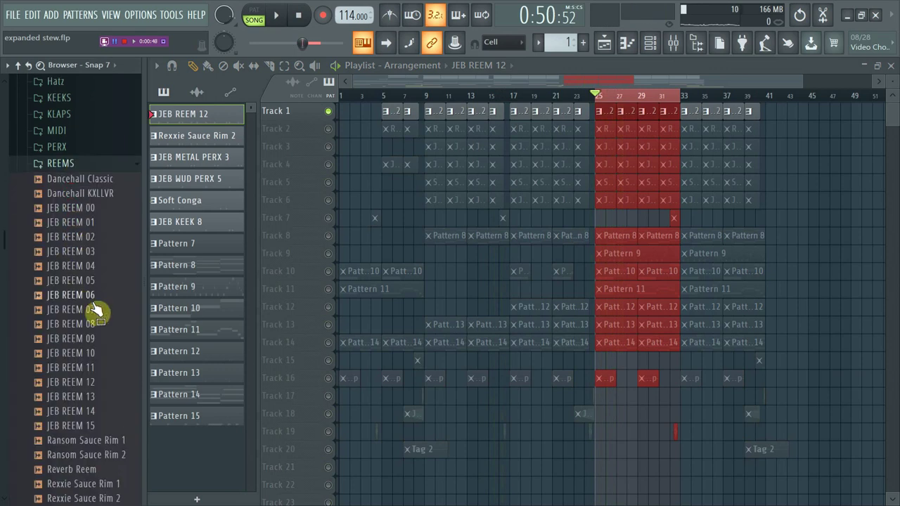
key("space")
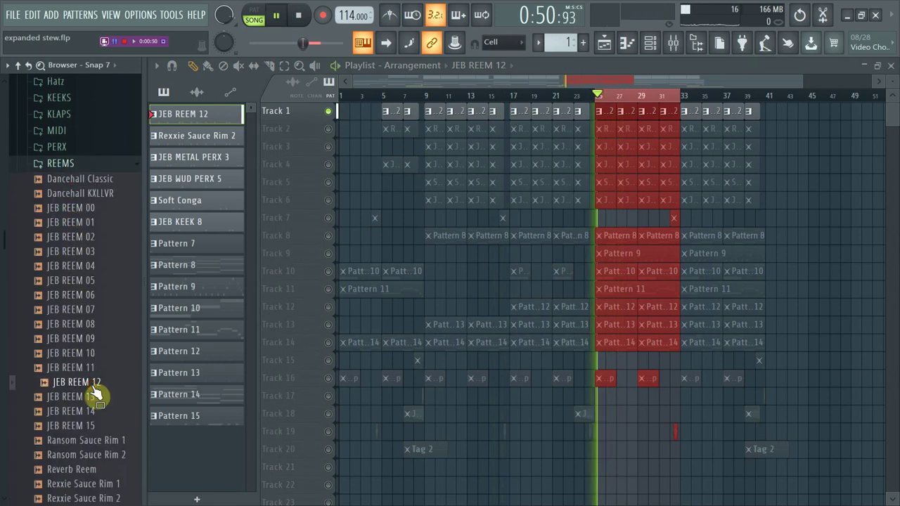
Step: Unmute Track 2, stop playback and preview the Rexxie Sauce Rim 2 sample from the REEMS folder
left_click(329, 130)
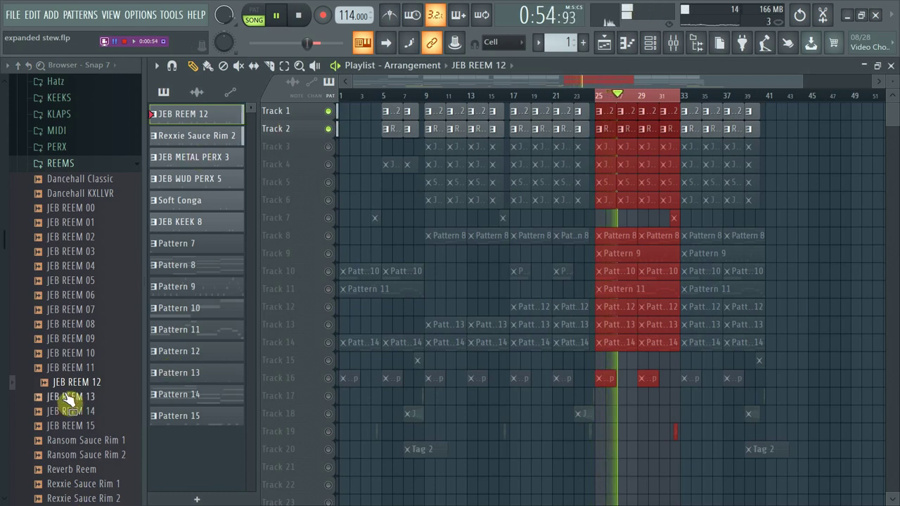
key("space")
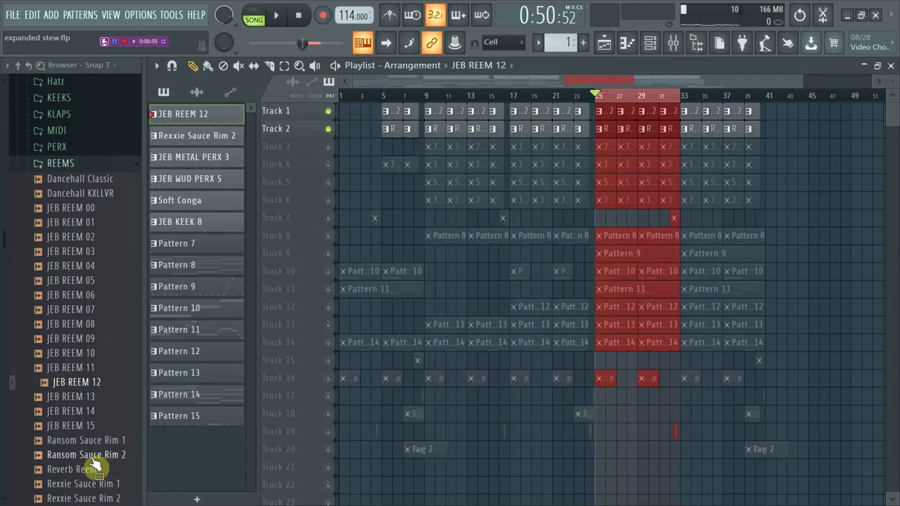
left_click(87, 498)
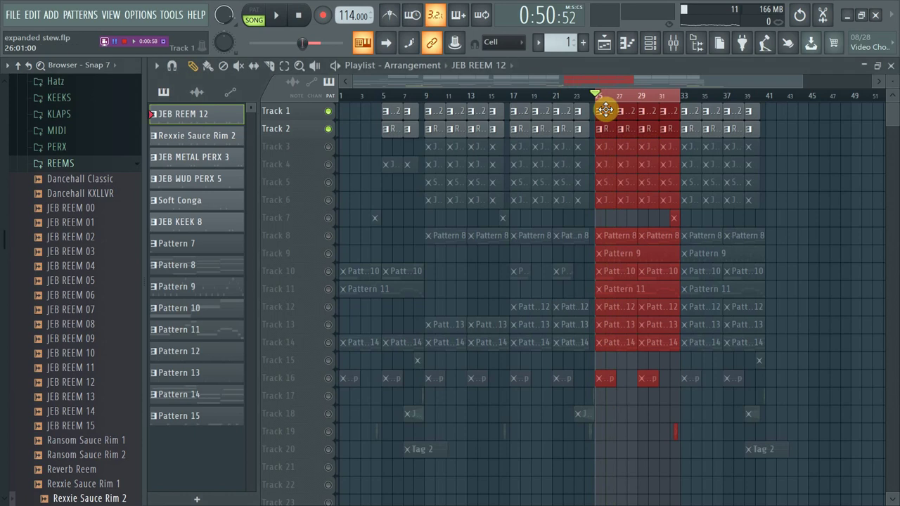
Step: Mute Track 2 and inspect the JEB REEM 12 channel's steps and sampler settings while the section plays
left_click(328, 129)
key("space")
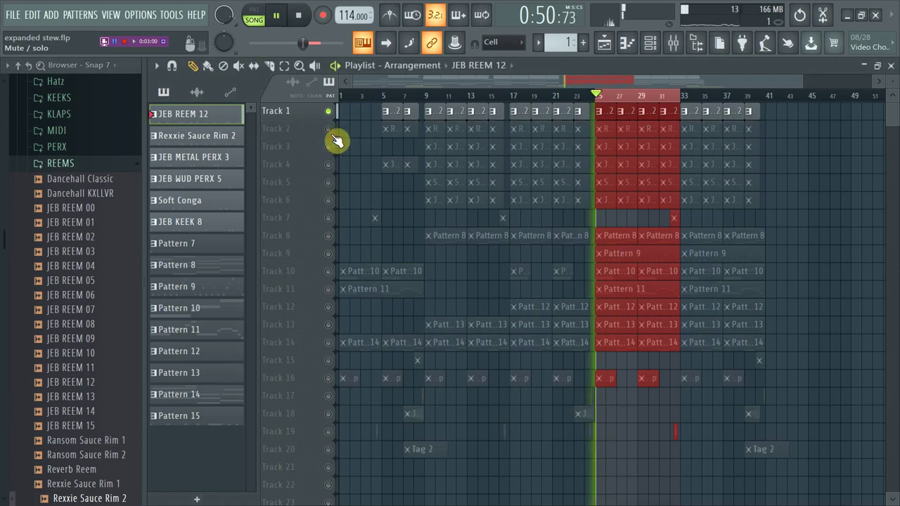
left_click(650, 42)
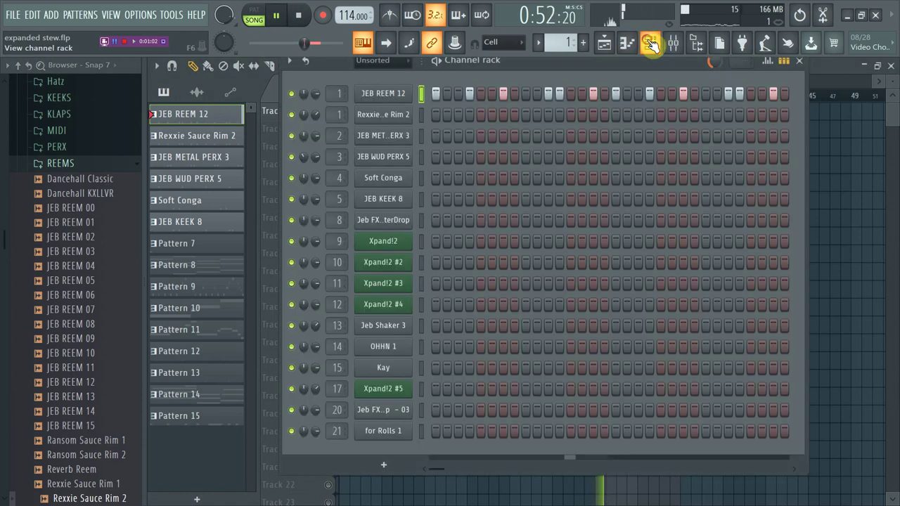
left_click(404, 94)
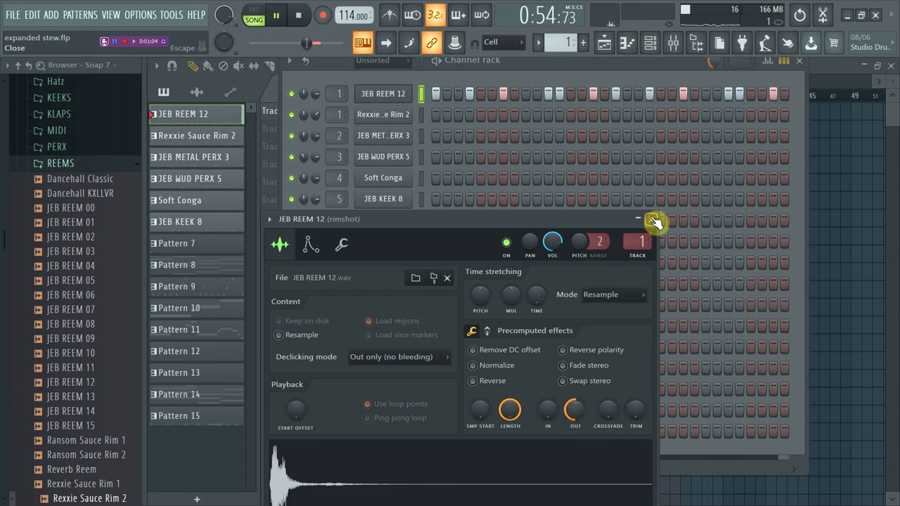
left_click(654, 219)
Step: Unmute Track 2 and inspect the Rexxie Sauce Rim 2 pattern's steps and sampler settings
left_click(204, 136)
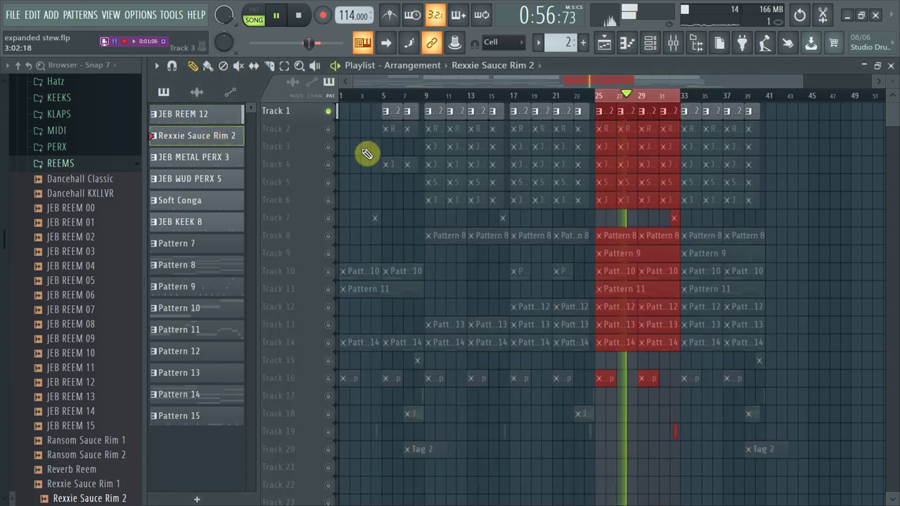
left_click(328, 130)
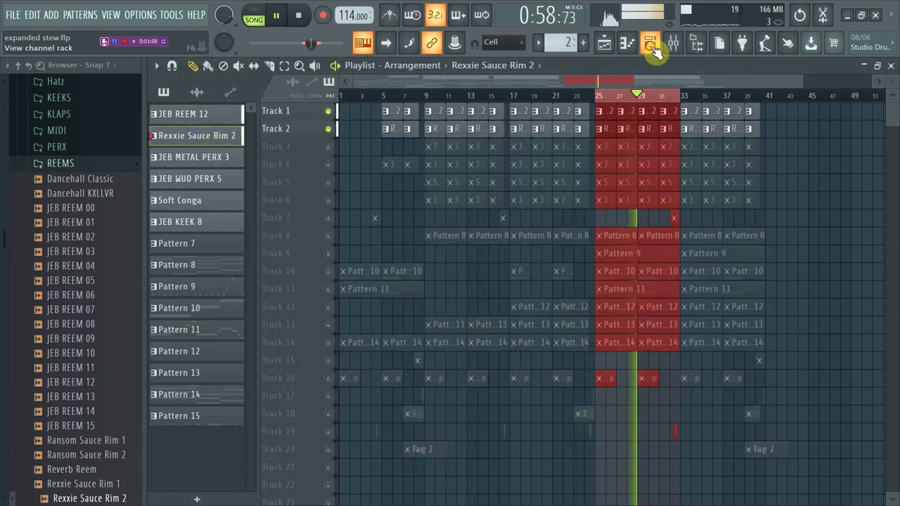
key("F6")
left_click(387, 112)
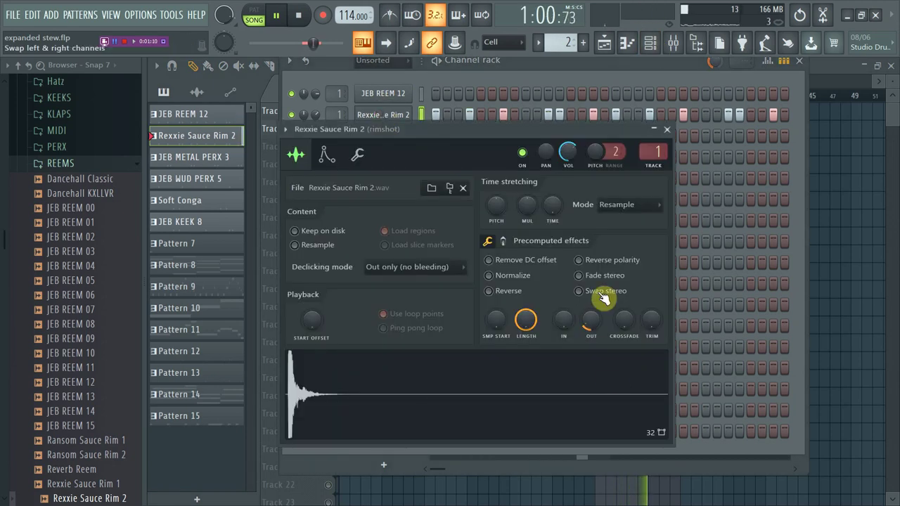
left_click(667, 130)
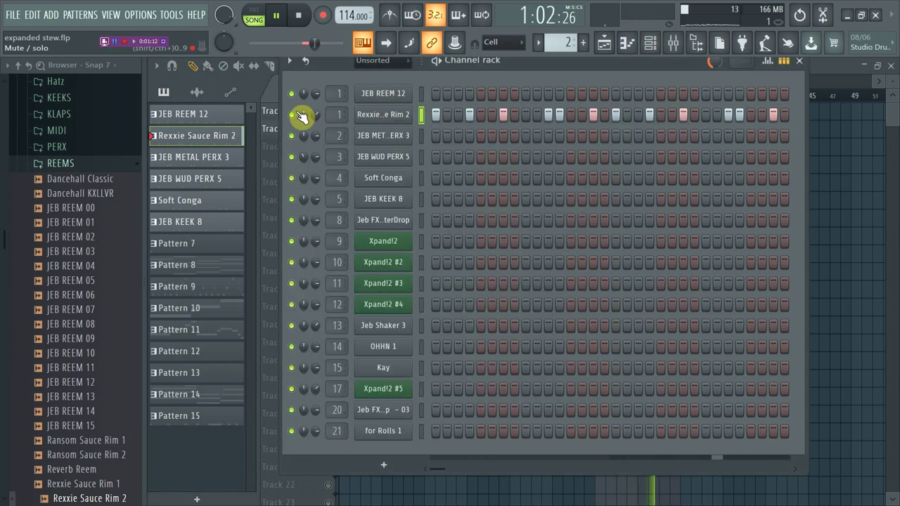
key("F6")
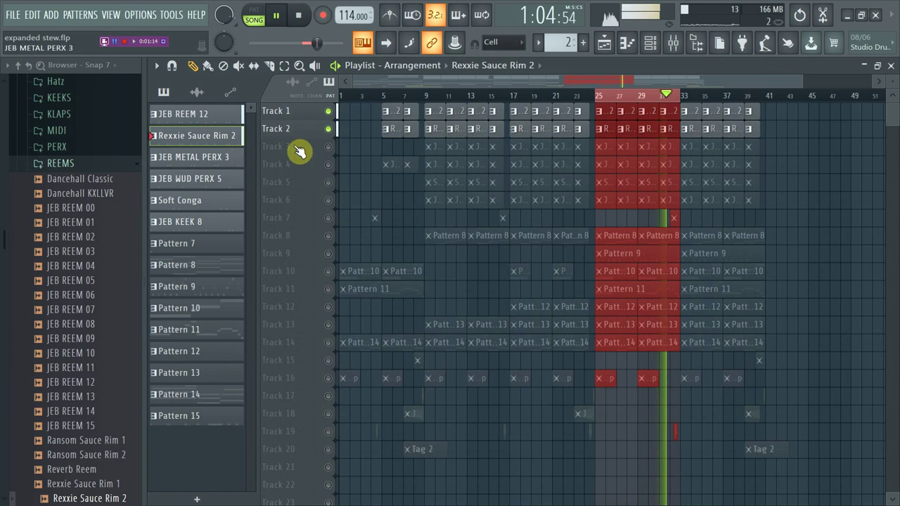
Step: Unmute Track 3 and preview the JEB METAL PERX 3 sample from the METAL TEEN folder inside PERX
left_click(327, 146)
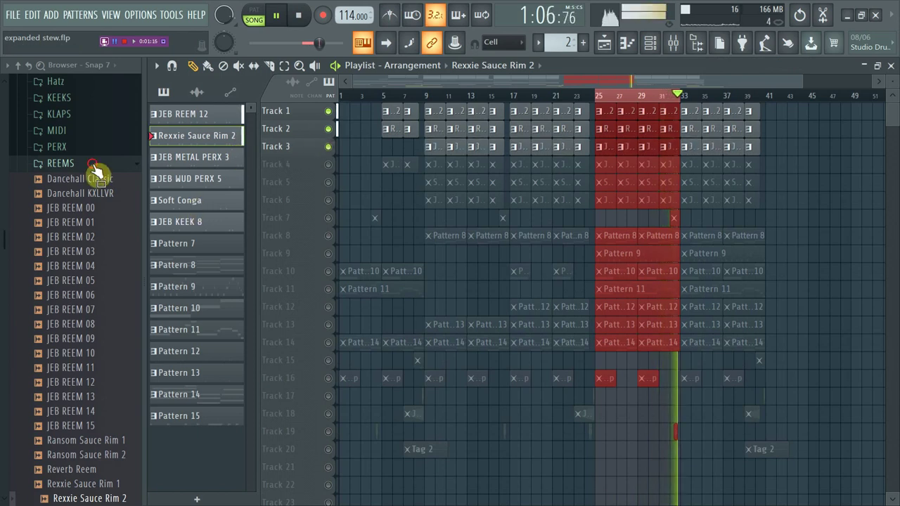
left_click(61, 161)
left_click(59, 148)
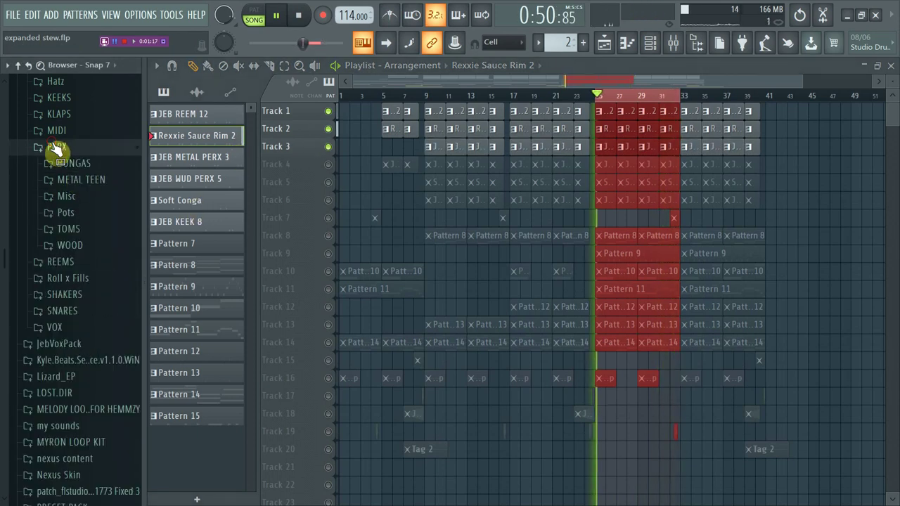
left_click(77, 179)
left_click(102, 269)
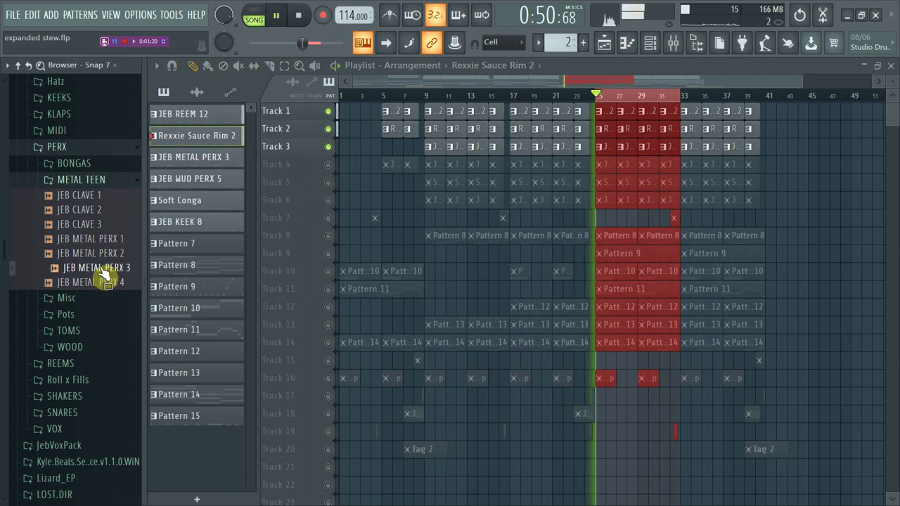
Step: Unmute Track 4 and preview the JEB WUD PERX 5 sample from the WOOD folder with playback stopped
left_click(328, 163)
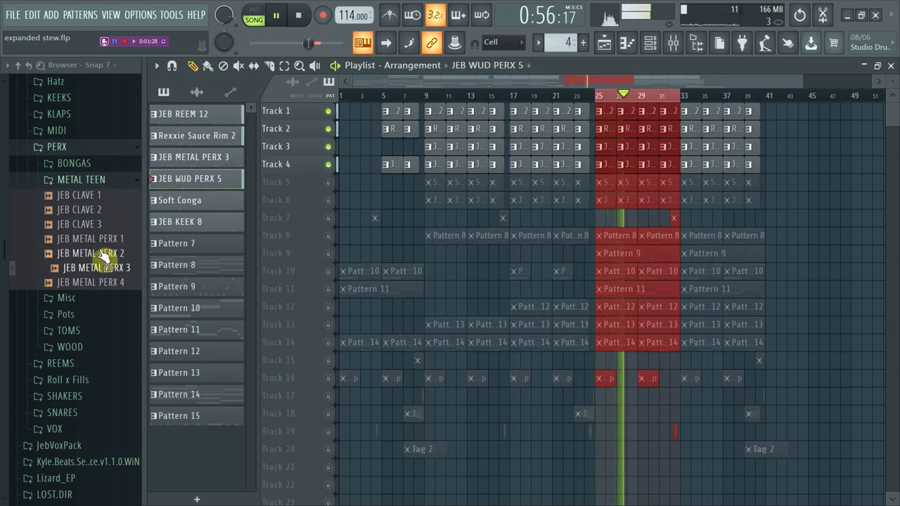
left_click(89, 185)
left_click(73, 245)
key("space")
left_click(111, 320)
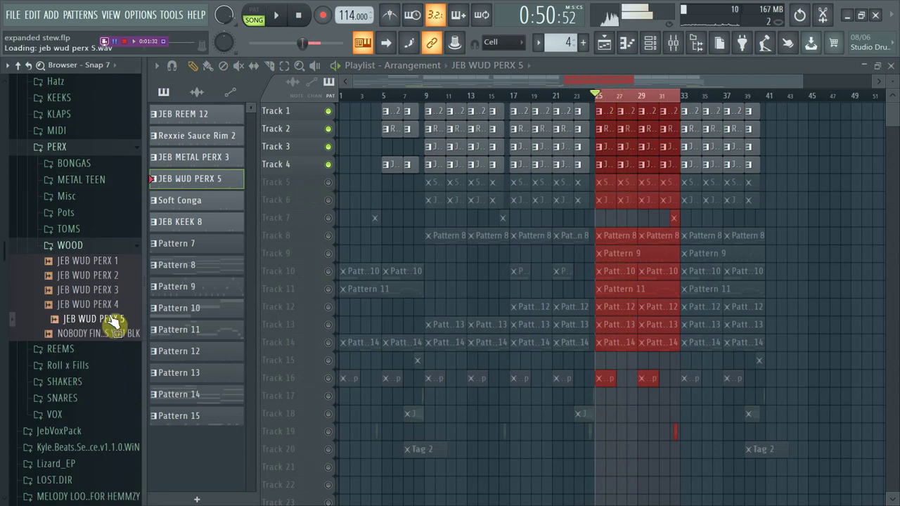
key("space")
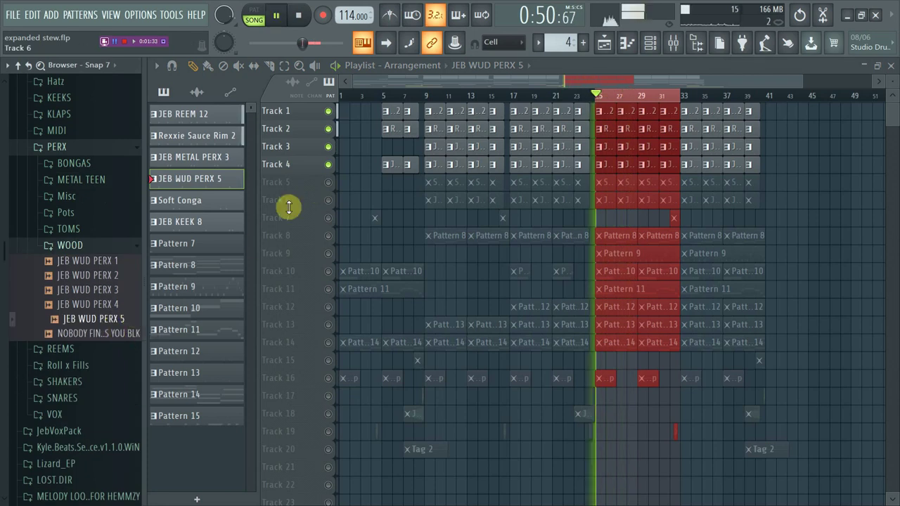
Step: Unmute Track 5 and preview the Soft Conga sample from the BONGAS folder with playback stopped
left_click(328, 183)
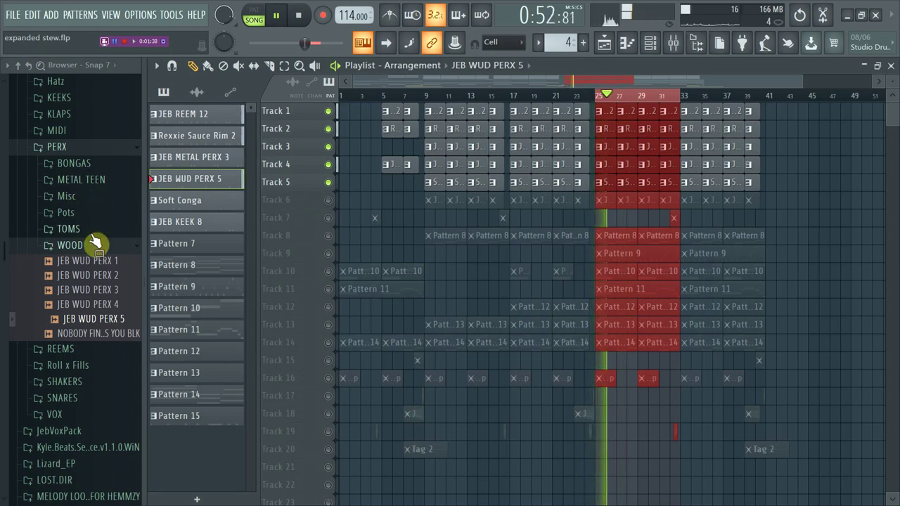
left_click(74, 164)
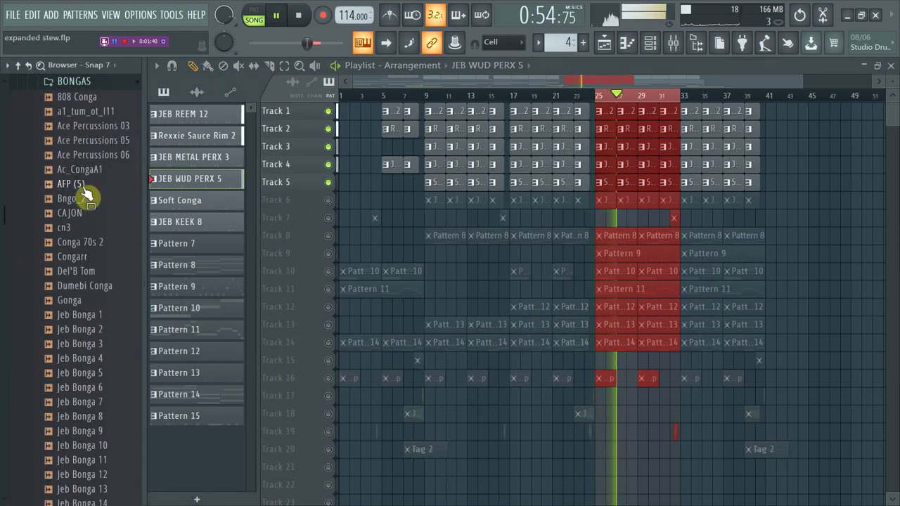
key("space")
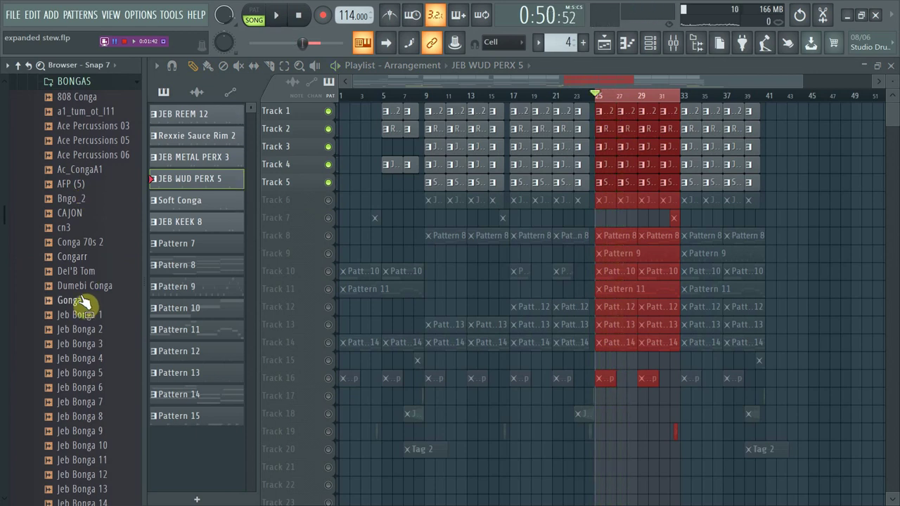
scroll(95, 330, "down", 10)
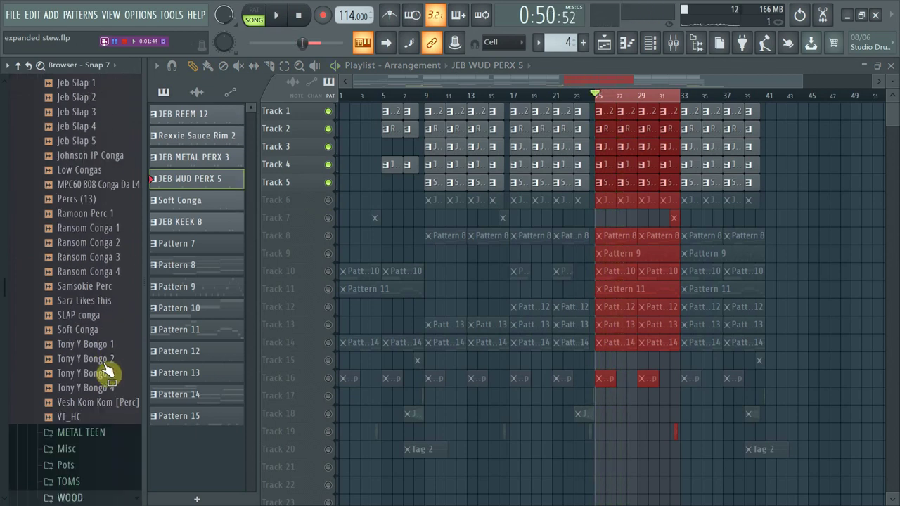
key("space")
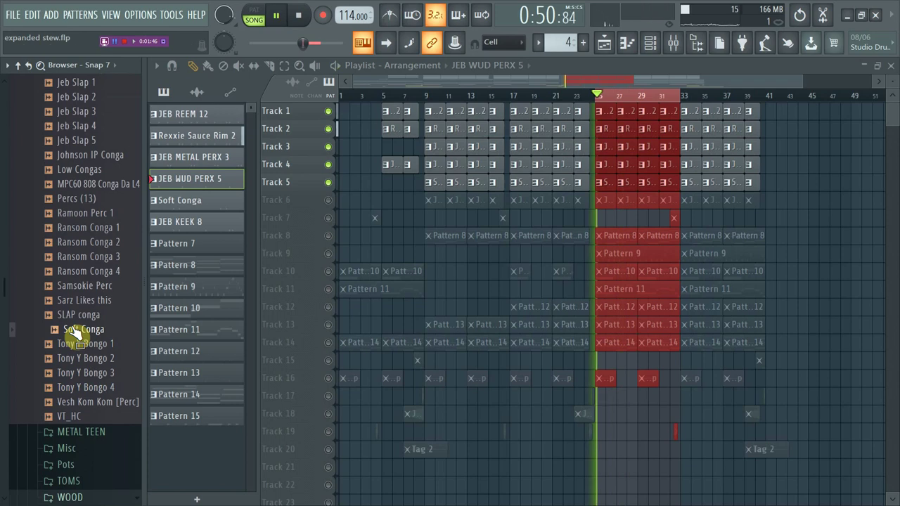
Step: Unmute Track 6 to add the kick to the playing drum section
left_click(329, 200)
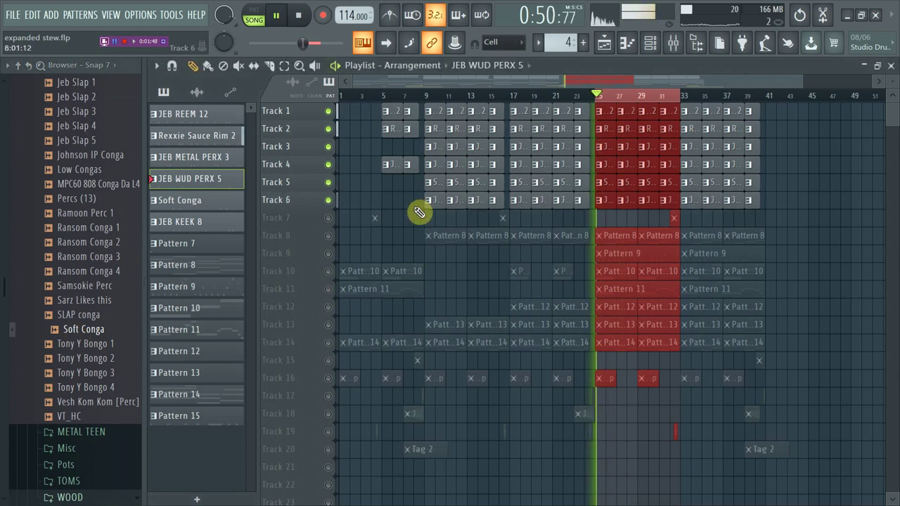
scroll(97, 241, "up", 10)
scroll(91, 253, "up", 6)
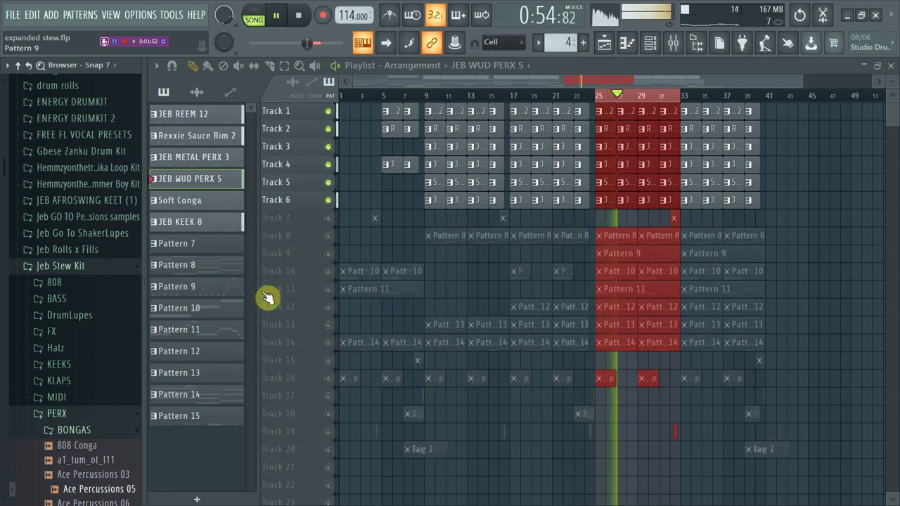
Step: Replace the Ace Percussions 05 sample in the second channel with Rexxie Sauce Rim 2 from the REEMS folder
left_click(656, 44)
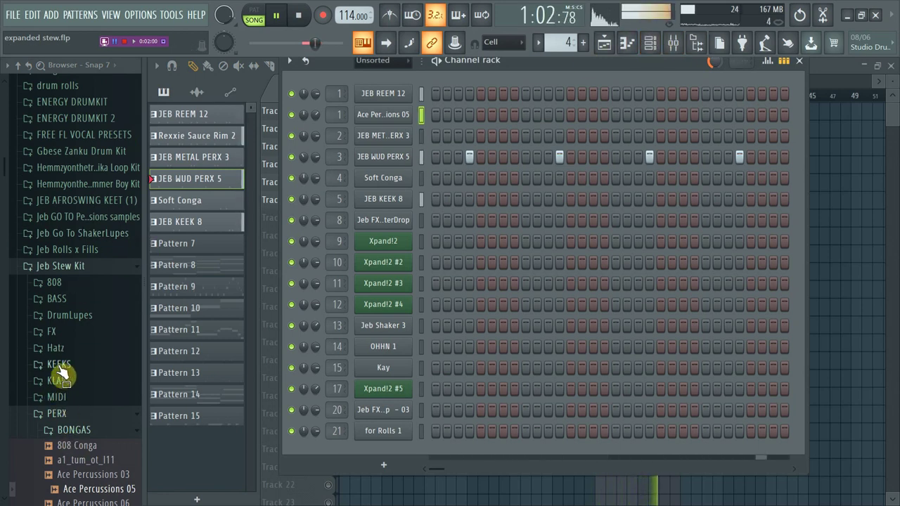
left_click(68, 418)
left_click(63, 426)
scroll(57, 436, "down", 6)
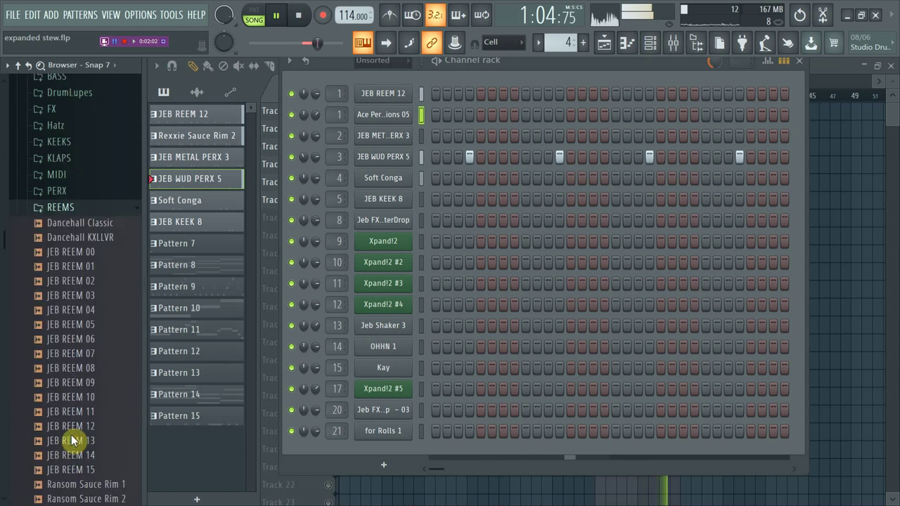
left_click_drag(112, 325, 358, 124)
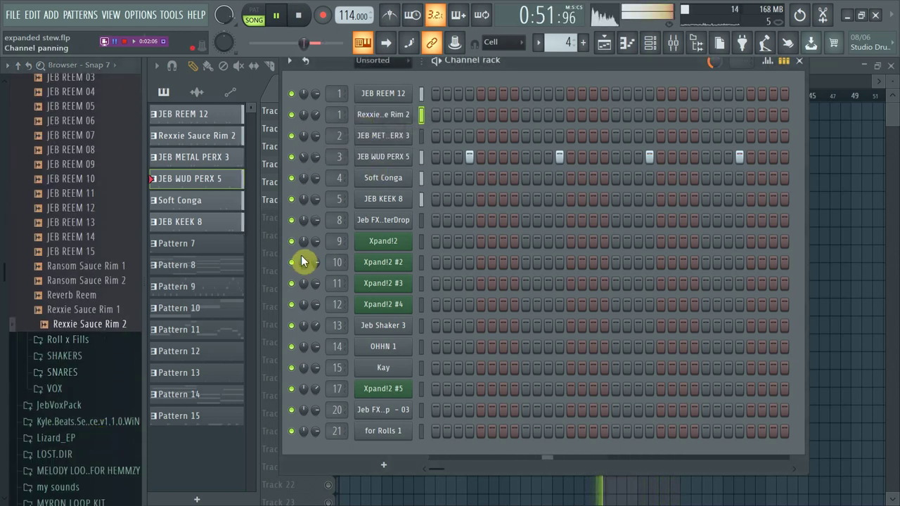
Step: Collapse the REEMS folder and preview the JEB KEEK 8 sample from the KEEKS folder
scroll(26, 237, "up", 6)
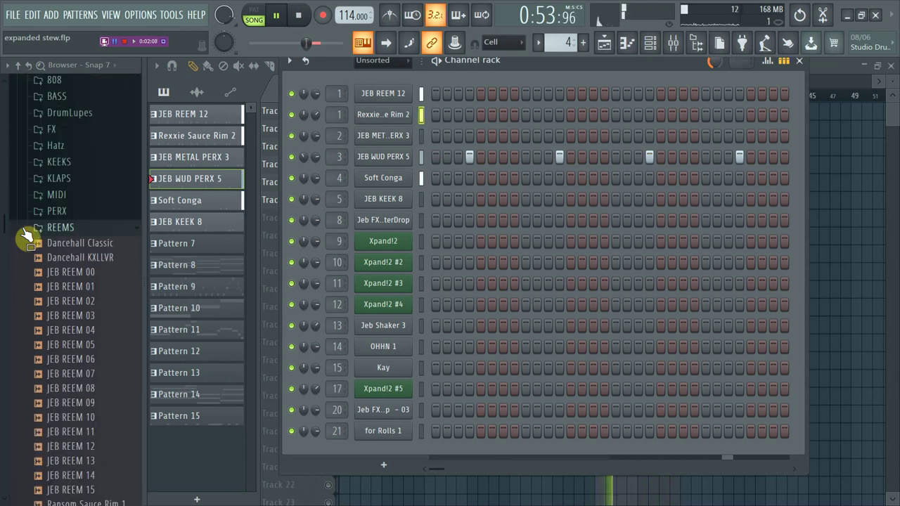
left_click(56, 266)
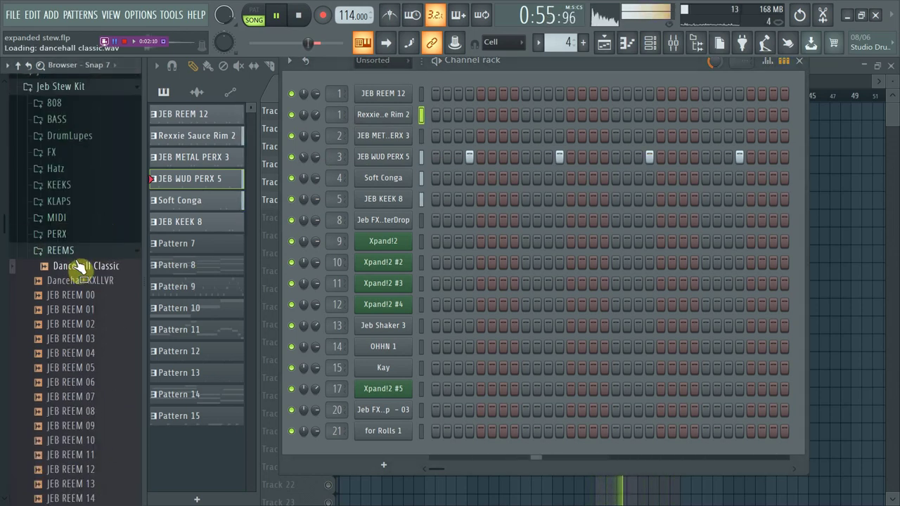
key("Left")
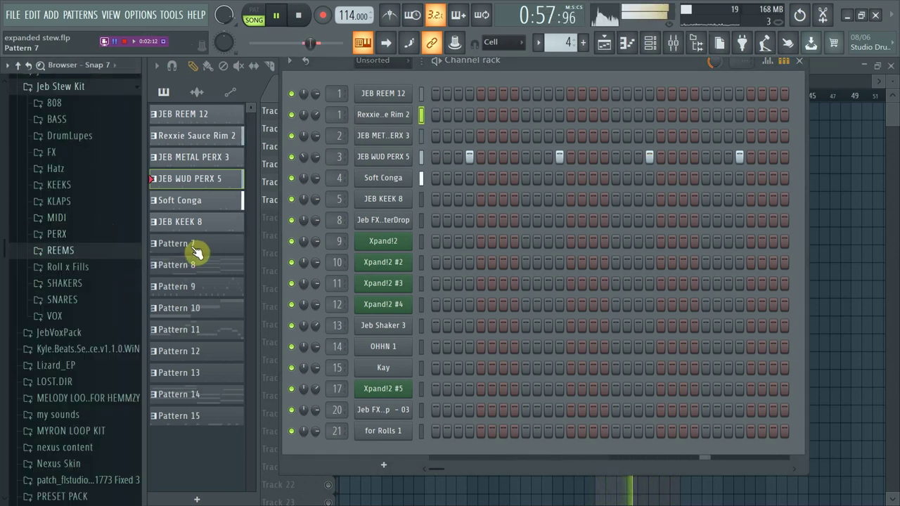
left_click(58, 185)
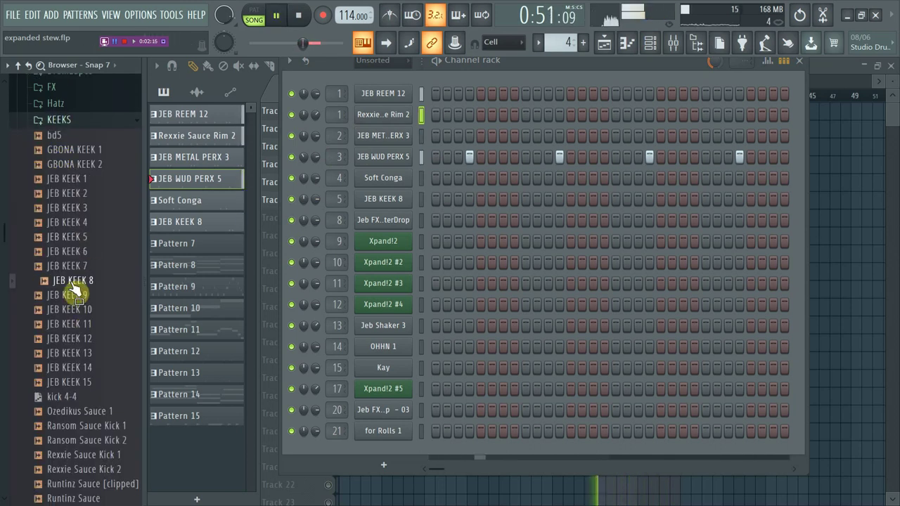
Step: Unmute Track 7, play it from around bar 32, and find its Jeb FX waterDrop sample in the FX folder with playback stopped
left_click(199, 437)
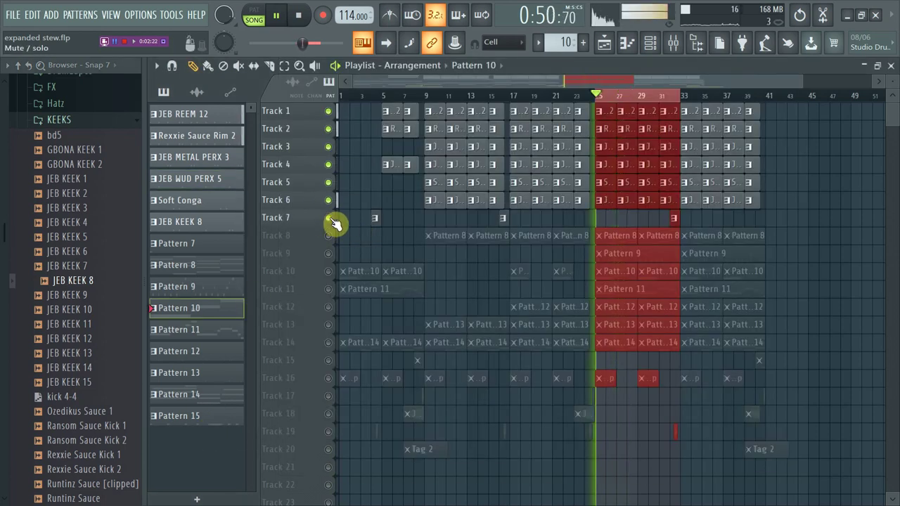
left_click(666, 99)
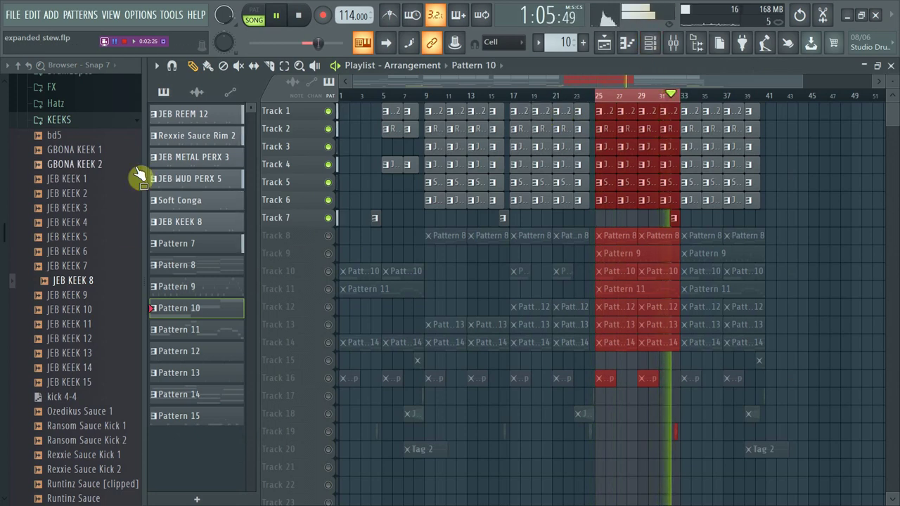
left_click(91, 88)
key("space")
scroll(119, 235, "down", 4)
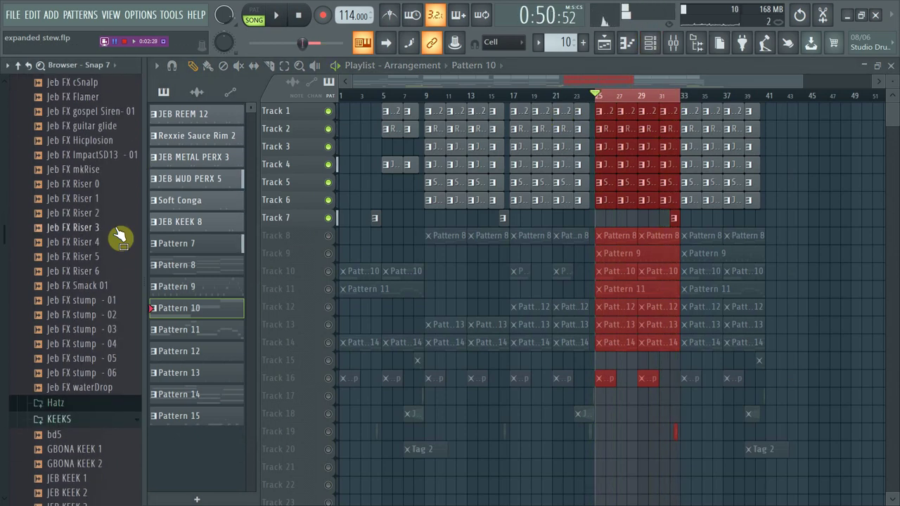
Step: Restart playback with Track 8 unmuted and open Pattern 8 in the piano roll
key("space")
left_click(327, 237)
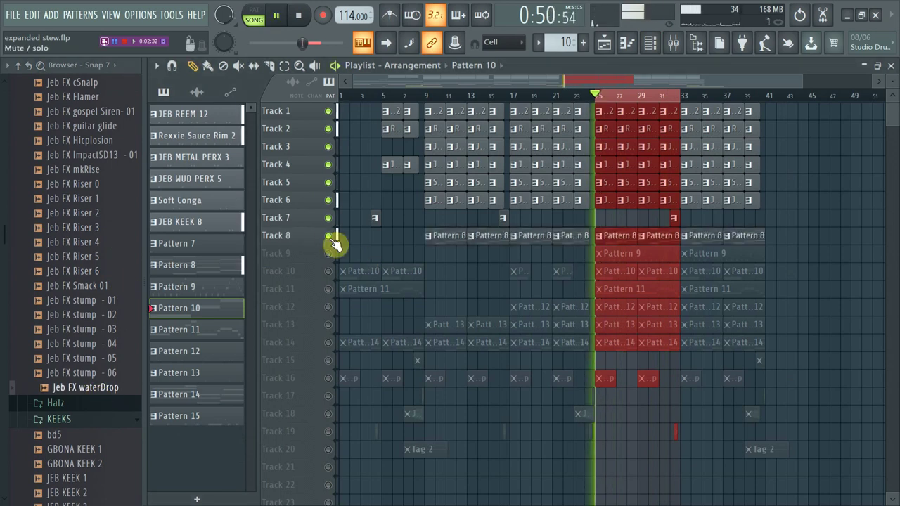
double_click(620, 240)
left_click(623, 245)
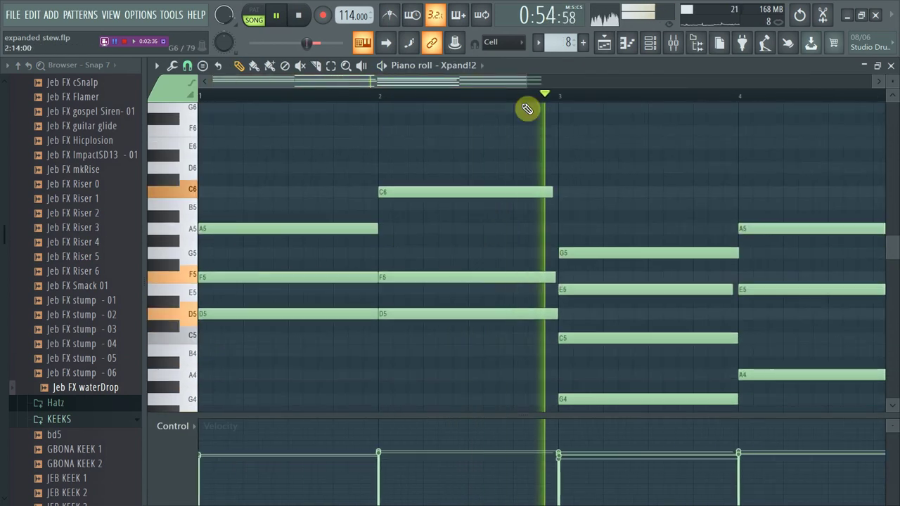
Step: Play through the full four-bar chord progression of Pattern 8 in the piano roll and stop playback
left_click_drag(539, 82, 566, 83)
scroll(605, 135, "down", 2)
scroll(733, 181, "up", 1)
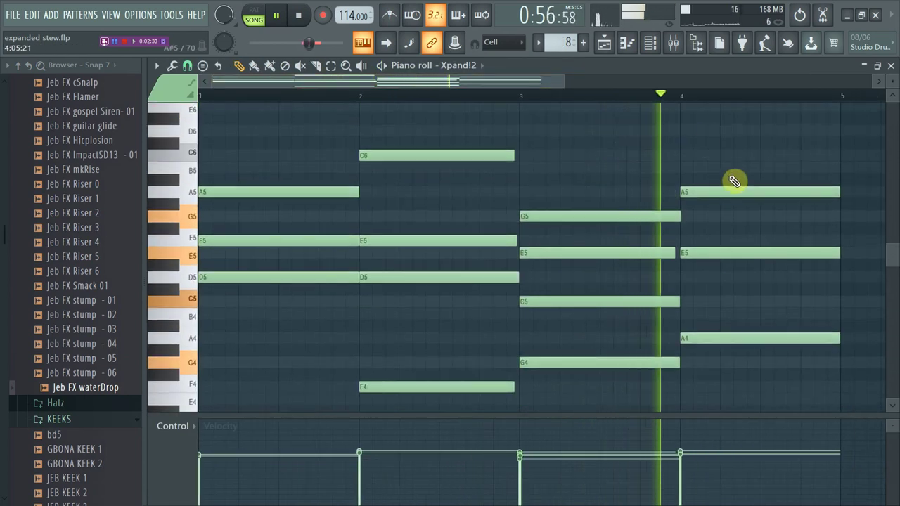
scroll(734, 180, "down", 1)
scroll(734, 181, "up", 1)
scroll(734, 181, "down", 1)
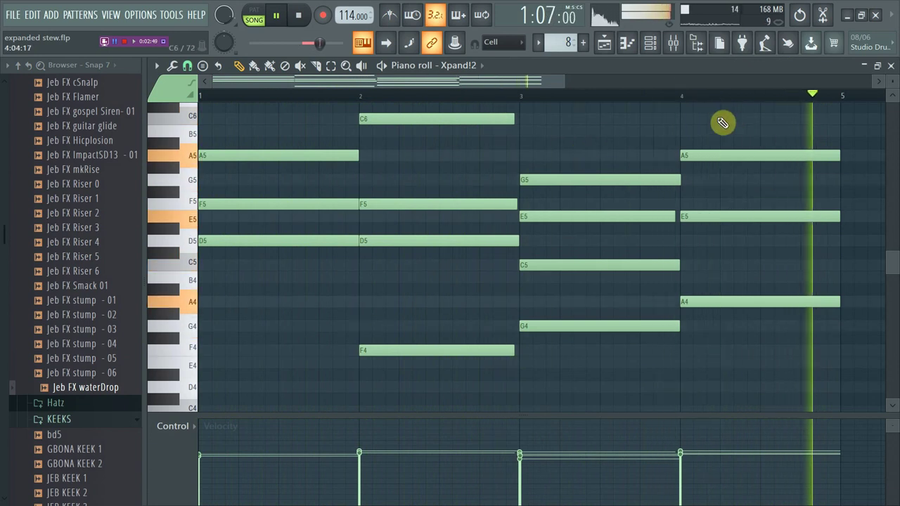
key("space")
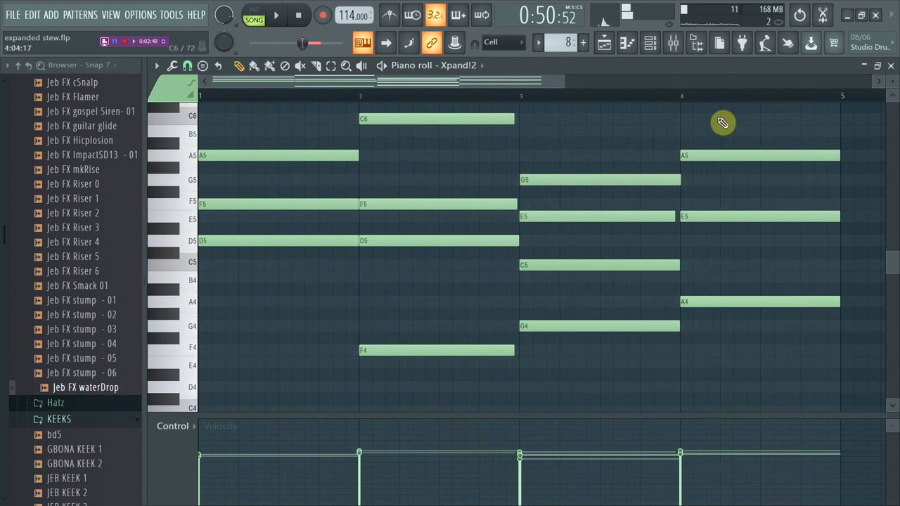
Step: Check which preset the first Xpand!2 channel uses and return to the playlist
left_click(603, 46)
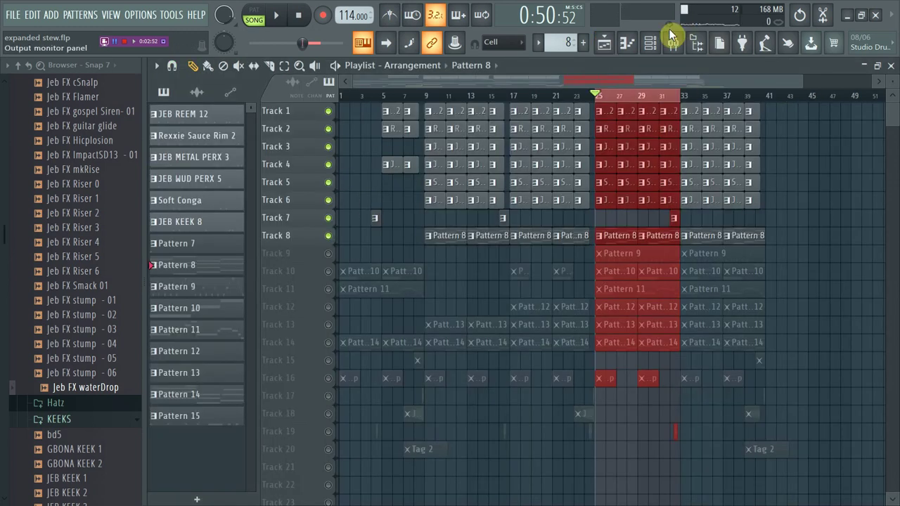
left_click(651, 43)
left_click(371, 239)
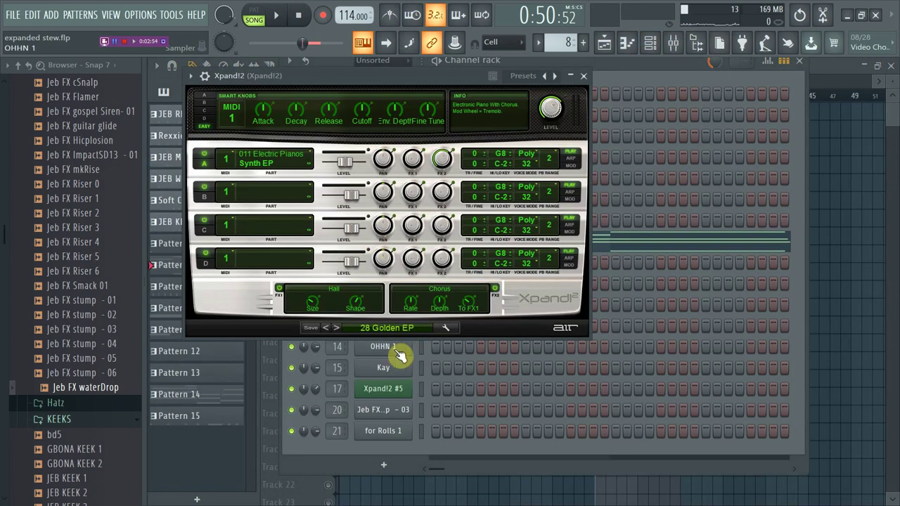
left_click(586, 77)
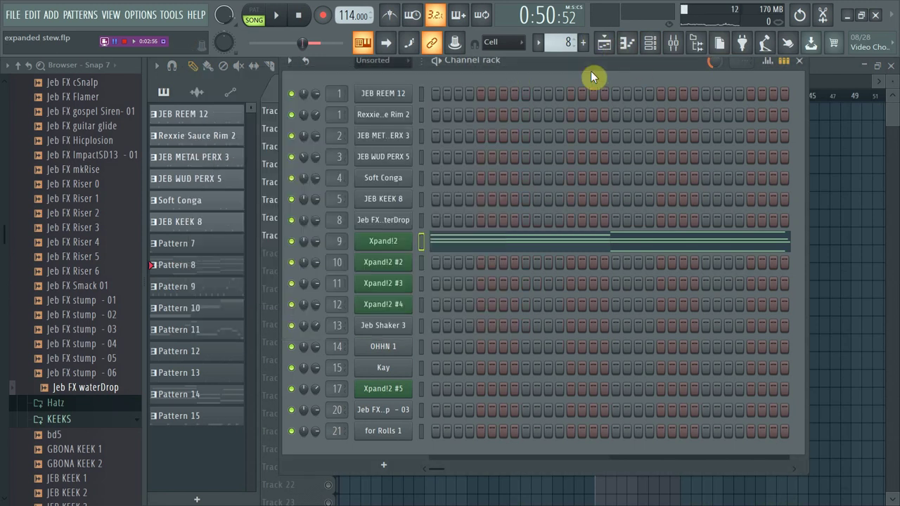
left_click(819, 76)
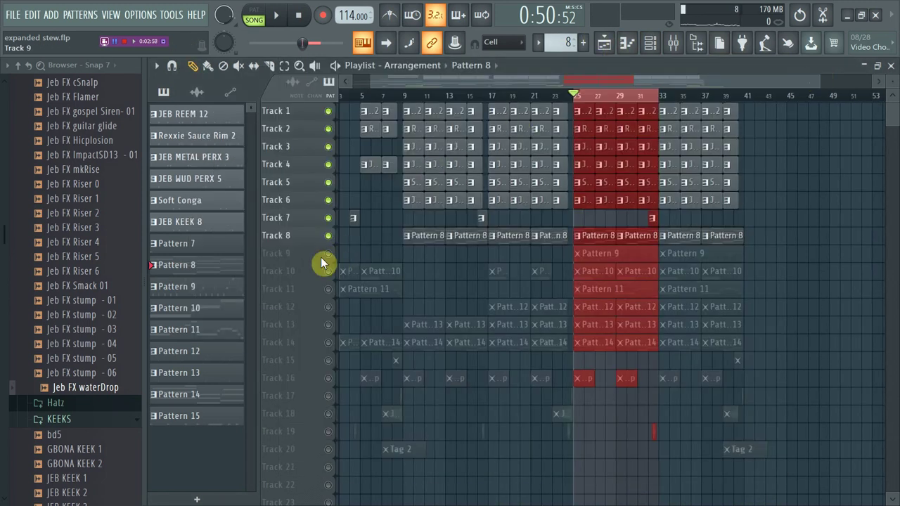
Step: Unmute Track 9, restart playback, and check the preset loaded in the Xpand!2 #2 channel
left_click(327, 254)
key("space")
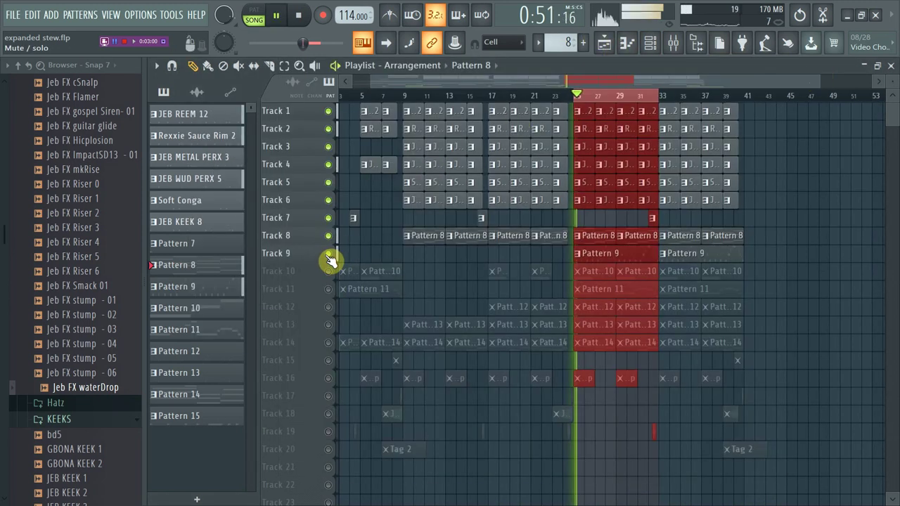
left_click(648, 45)
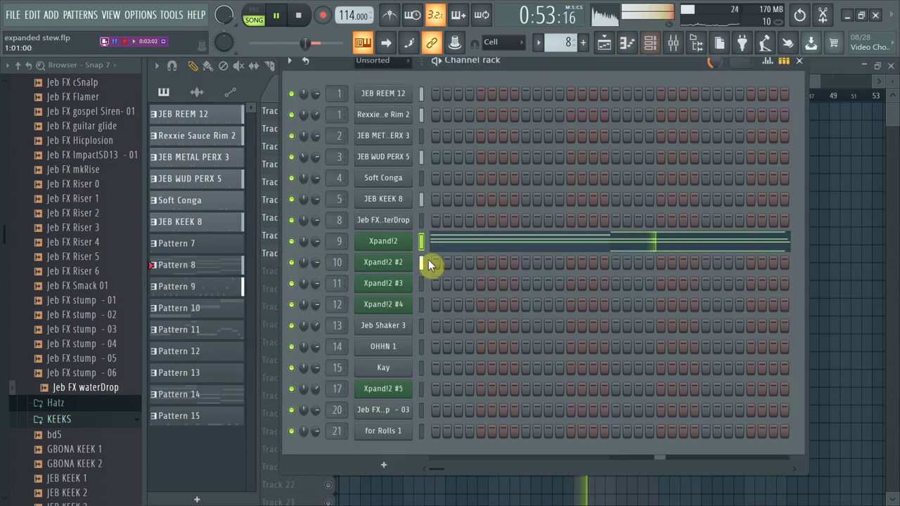
left_click(396, 273)
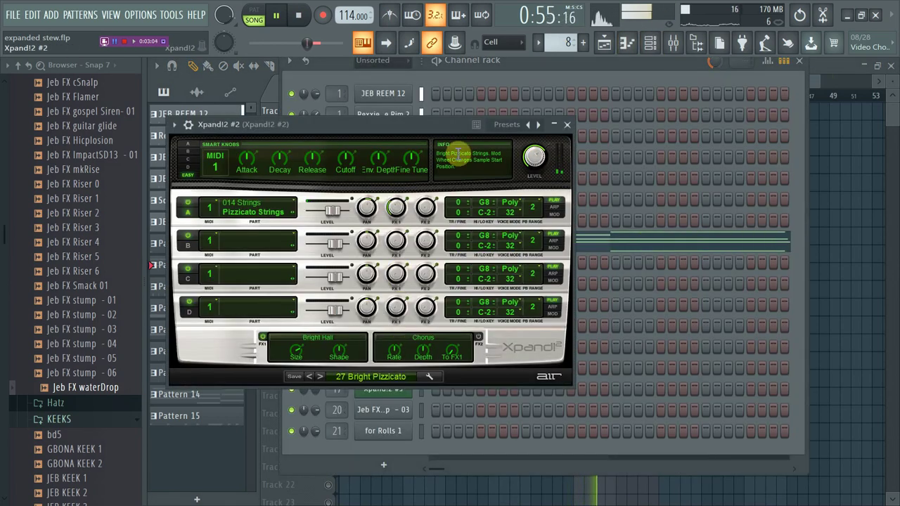
left_click(569, 128)
left_click(819, 82)
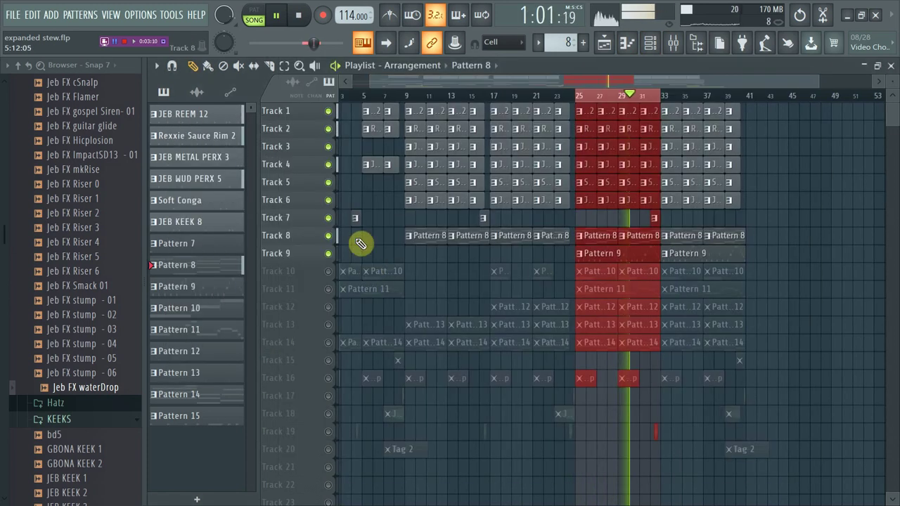
Step: Unmute Track 10 during playback and check the preset loaded in the Xpand!2 #3 channel
left_click(327, 271)
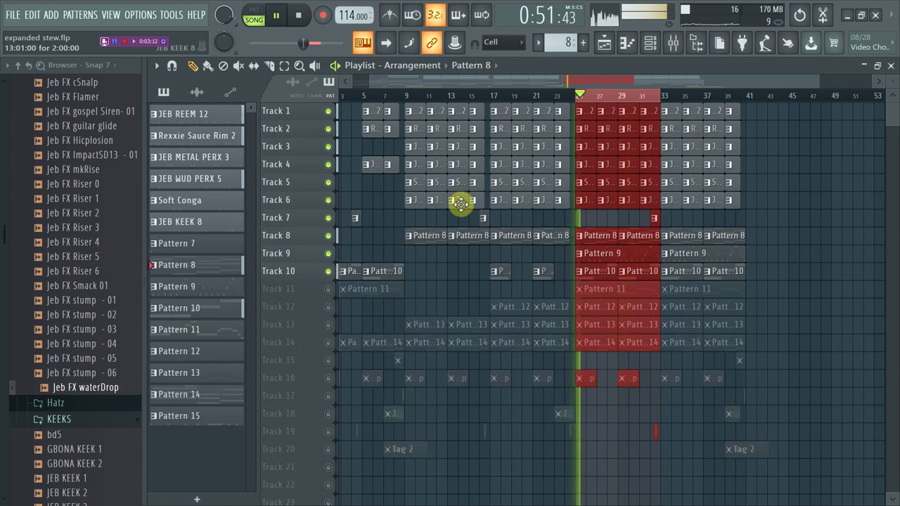
left_click(650, 43)
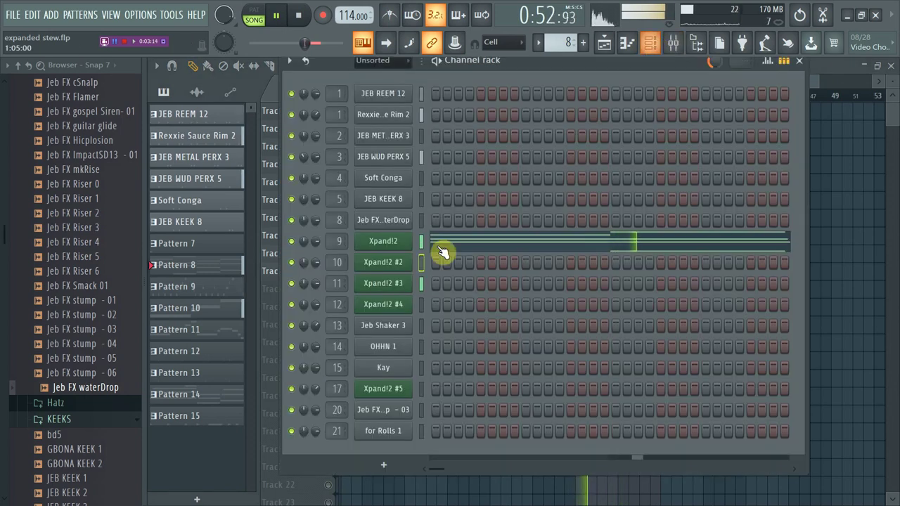
left_click(381, 290)
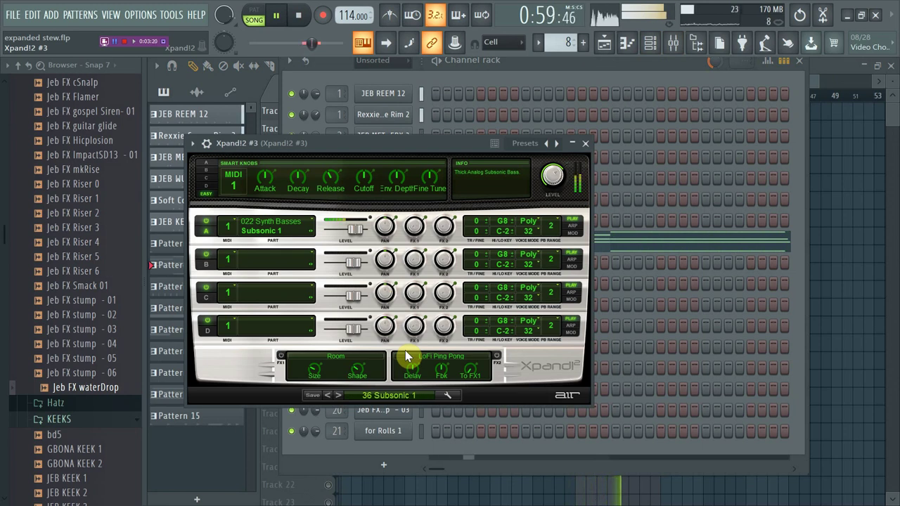
left_click(588, 143)
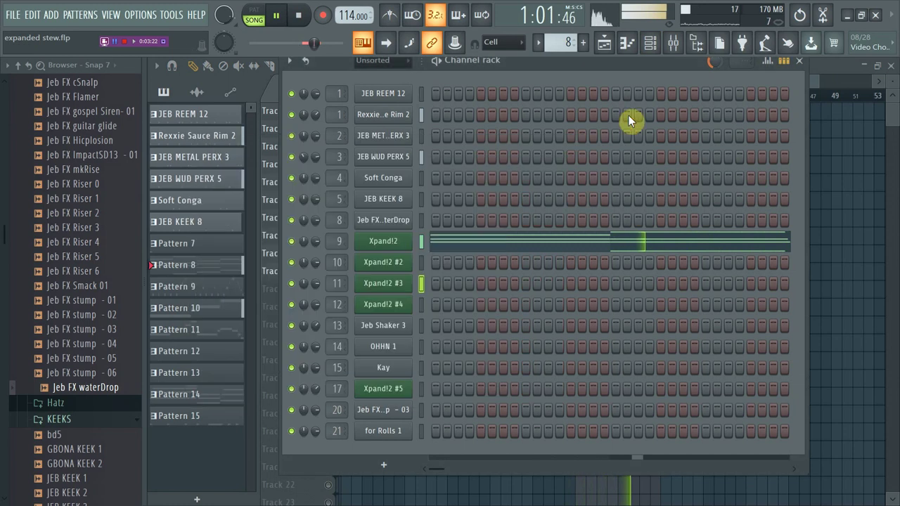
left_click(605, 50)
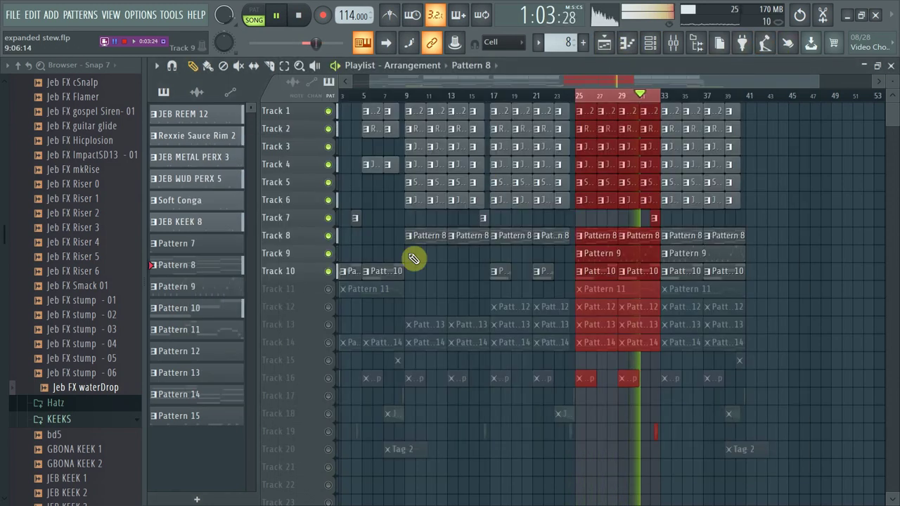
Step: Switch playback from song to pattern mode and show Pattern 9's Xpand!2 #2 notes in the piano roll
key("space")
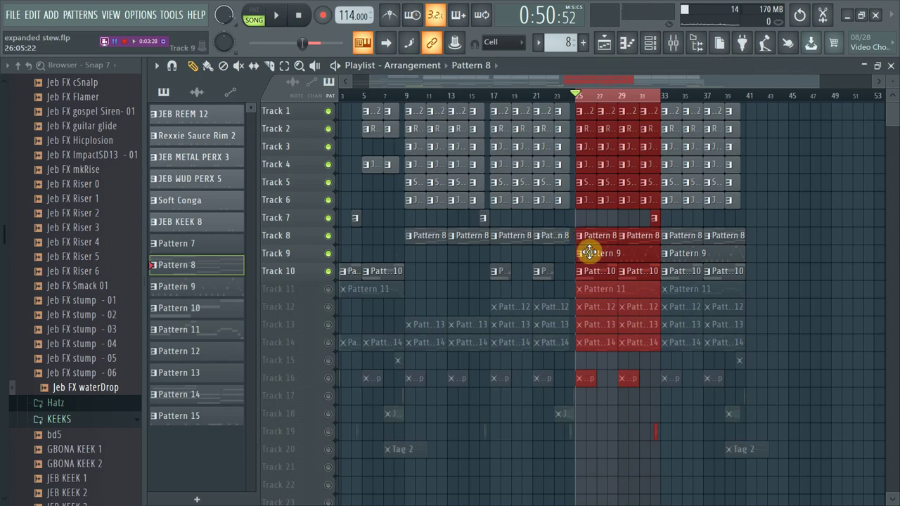
left_click(269, 17)
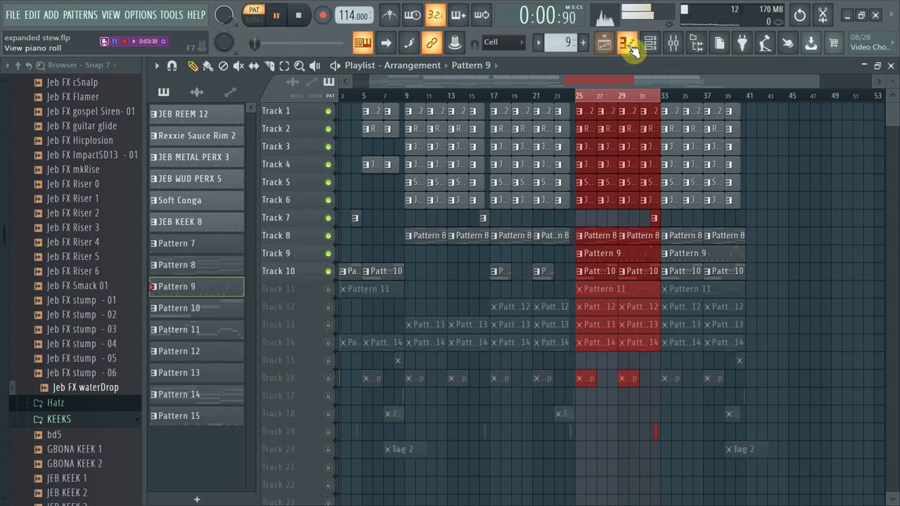
left_click(628, 45)
left_click_drag(417, 87, 334, 101)
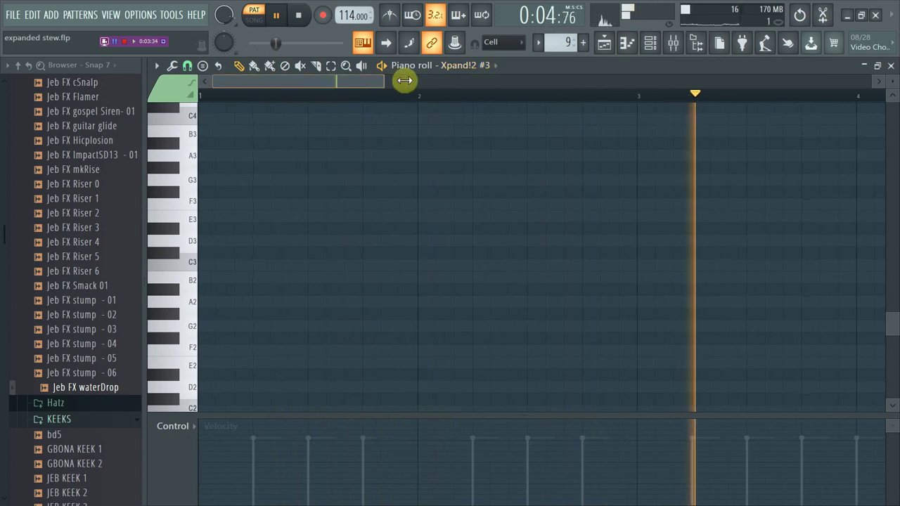
left_click_drag(384, 80, 600, 85)
left_click(484, 67)
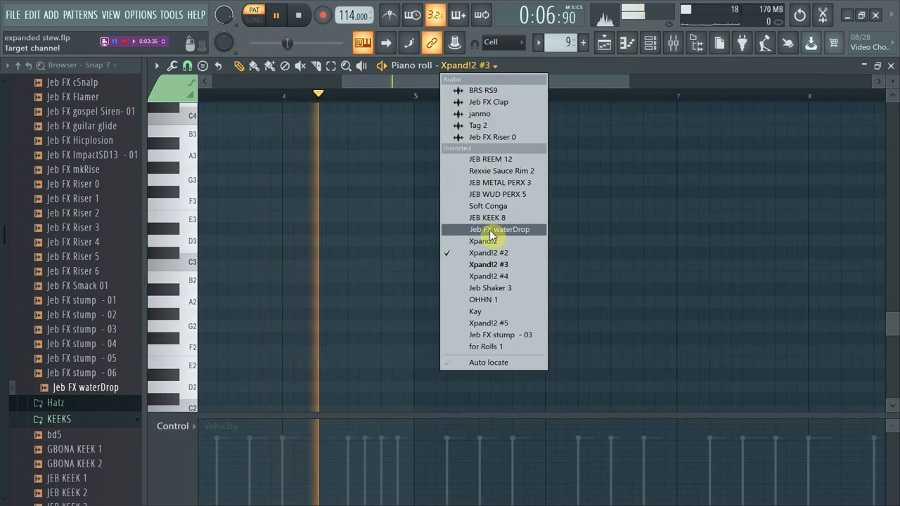
left_click(476, 252)
Step: Examine the Xpand!2 #2 melody of Pattern 9 from its first bar, playing and stopping it
left_click_drag(438, 82, 312, 120)
scroll(311, 120, "up", 10)
left_click_drag(455, 92, 569, 99)
key("space")
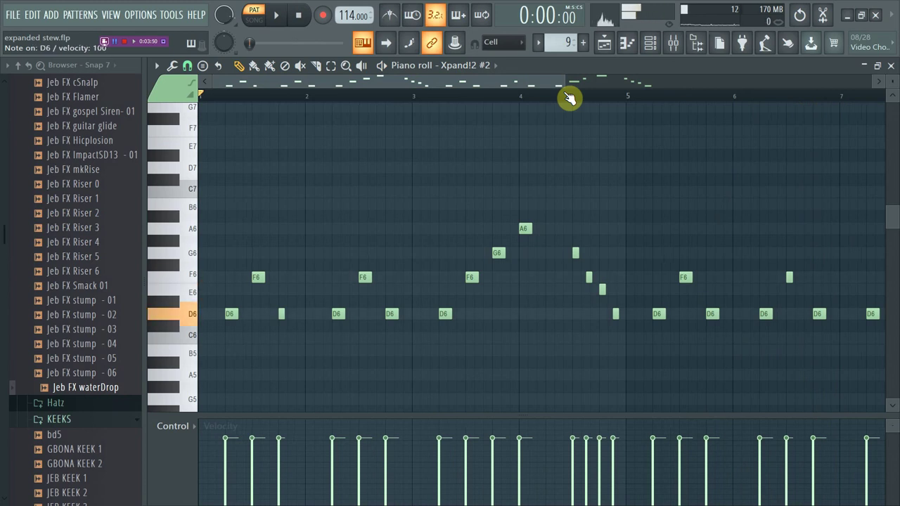
key("space")
key("space")
Step: Show Pattern 10's Xpand!2 #3 bass notes in the piano roll and play the pattern
left_click(616, 41)
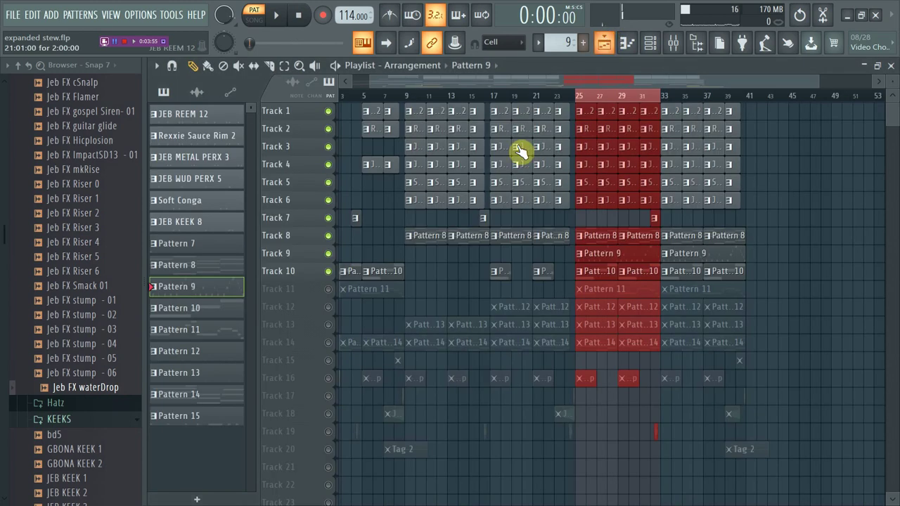
left_click(602, 269)
left_click(633, 44)
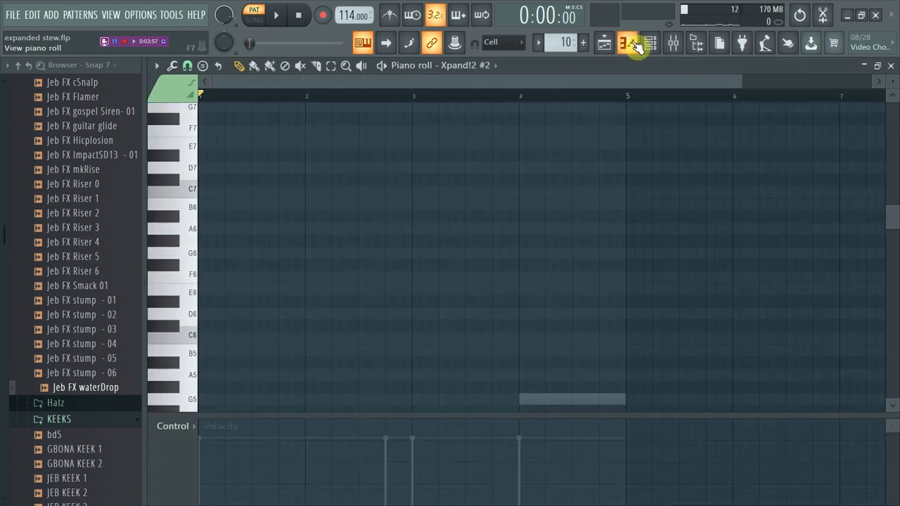
left_click(469, 68)
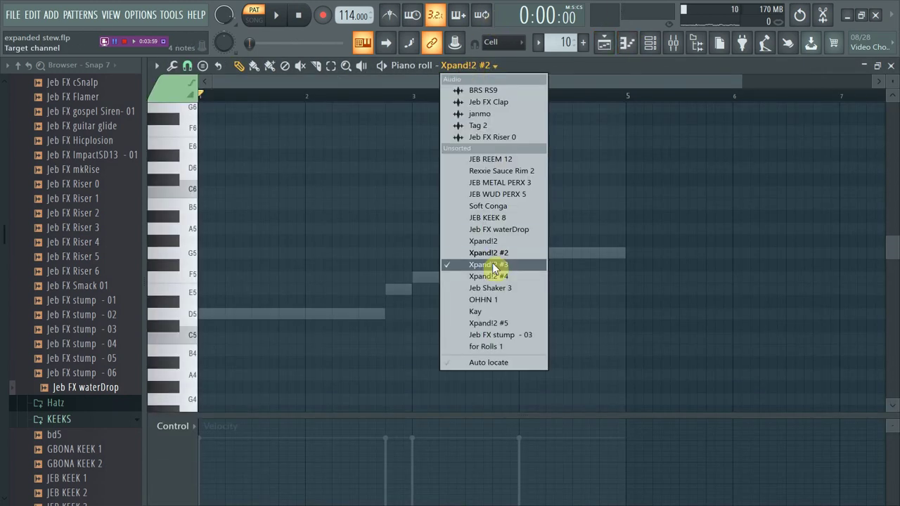
left_click(492, 267)
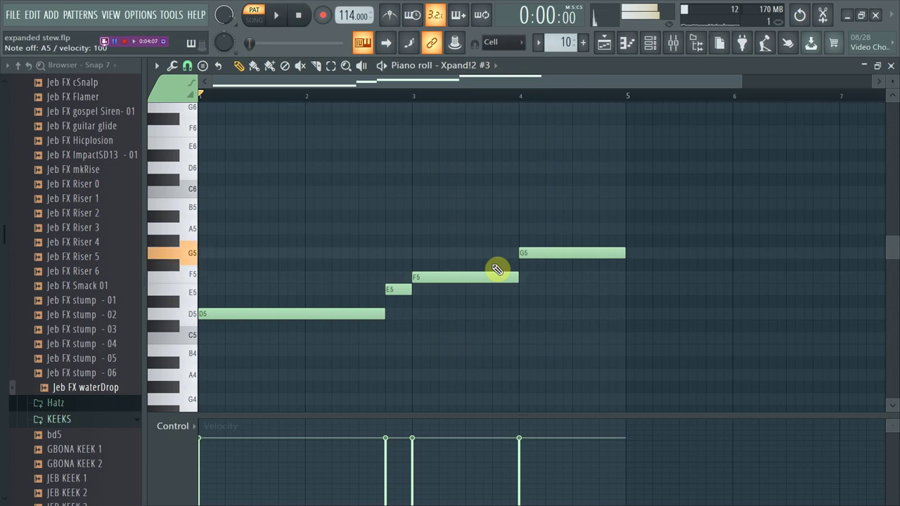
key("space")
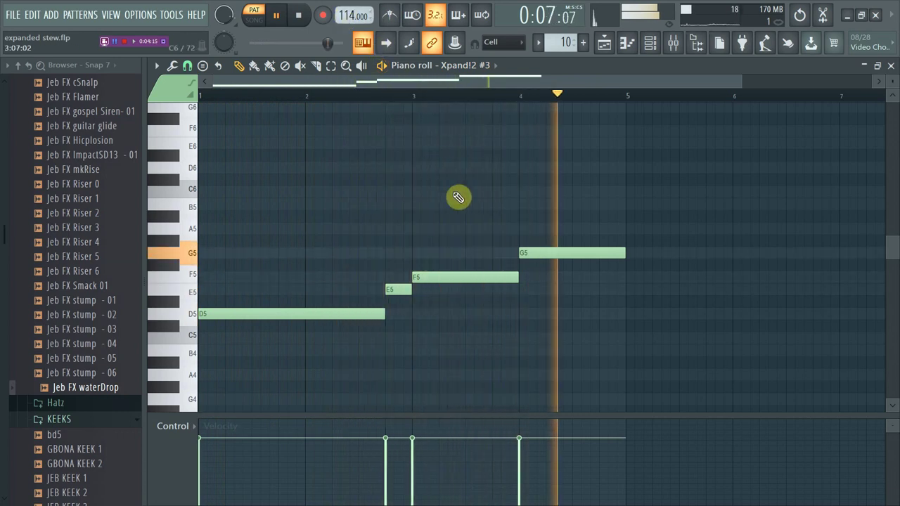
Step: Try a bass variation in Pattern 10 by replacing bar 3's F5 with G5 and bar 4's G5 with A5, and play it
key("space")
mouse_move(475, 273)
left_mouse_down()
mouse_move(474, 243)
mouse_move(472, 284)
left_mouse_up()
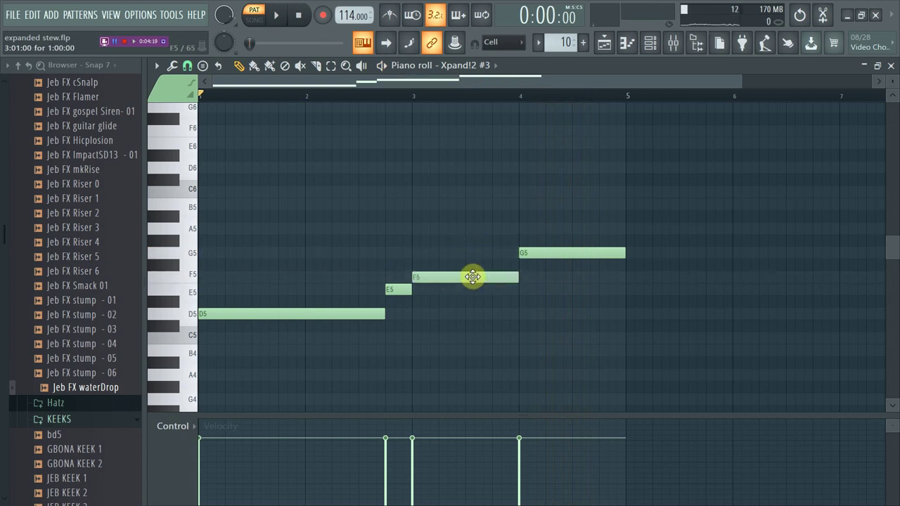
left_click(521, 230)
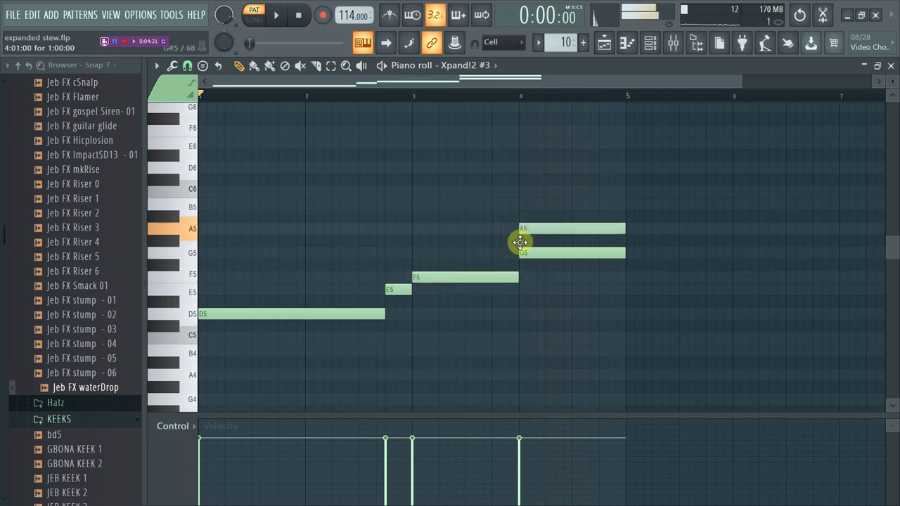
left_click_drag(470, 280, 471, 247)
key("space")
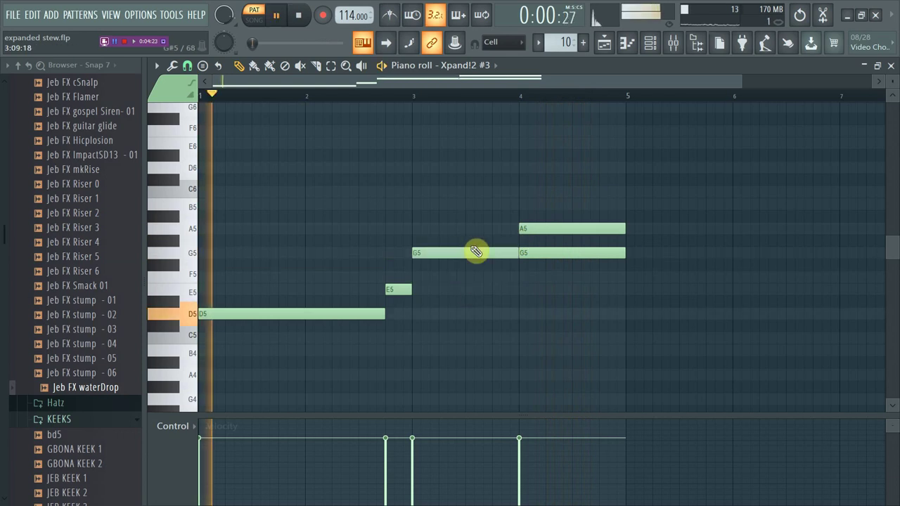
right_click(567, 251)
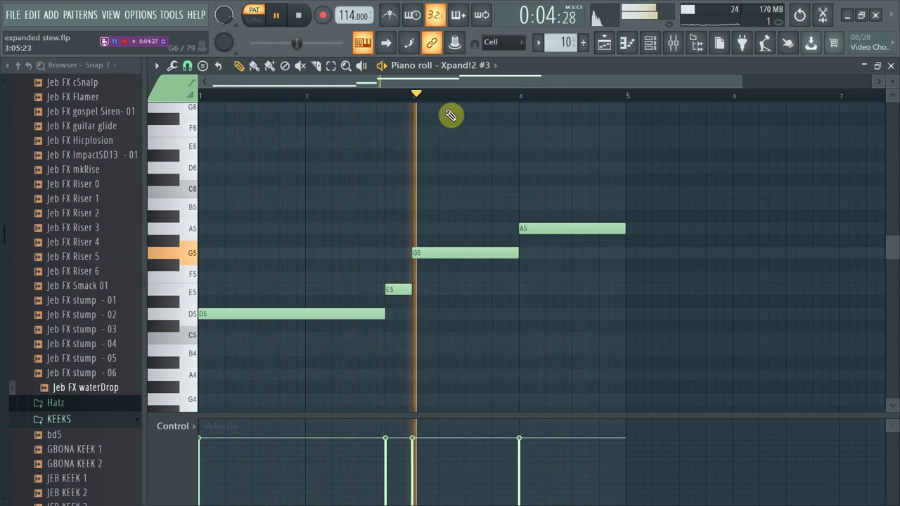
Step: Stop playback and move the bar 3 note back to F5 and the bar 4 note back to G5
key("space")
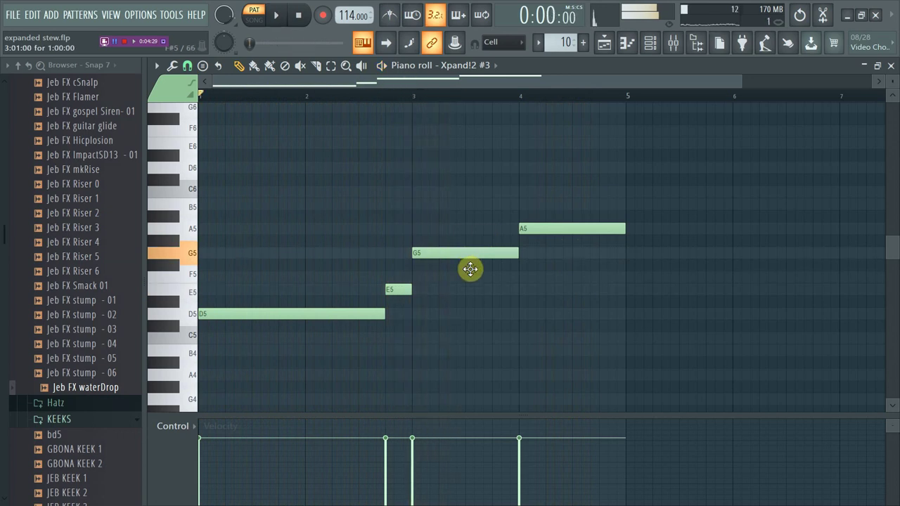
left_click_drag(470, 269, 472, 284)
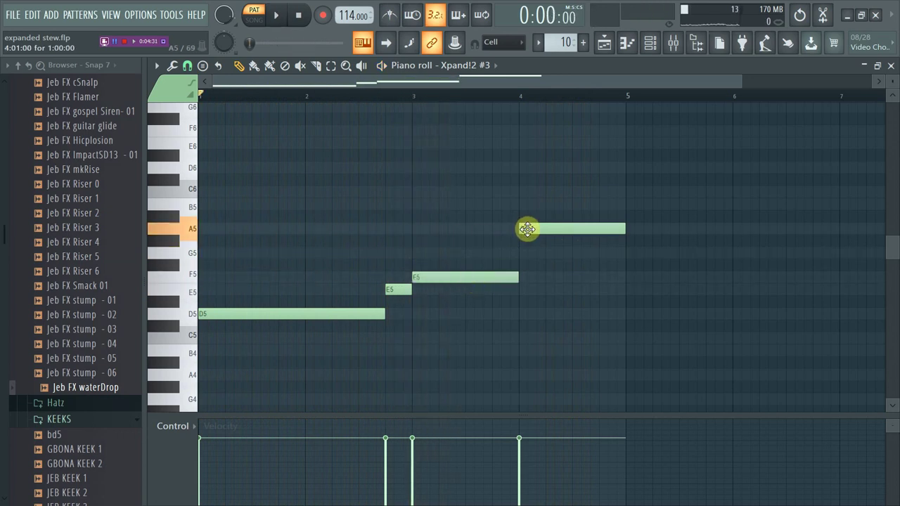
left_click_drag(527, 228, 530, 255)
Step: Return to the playlist and play the selected bars 25 to 33 in song mode
left_click(603, 44)
key("space")
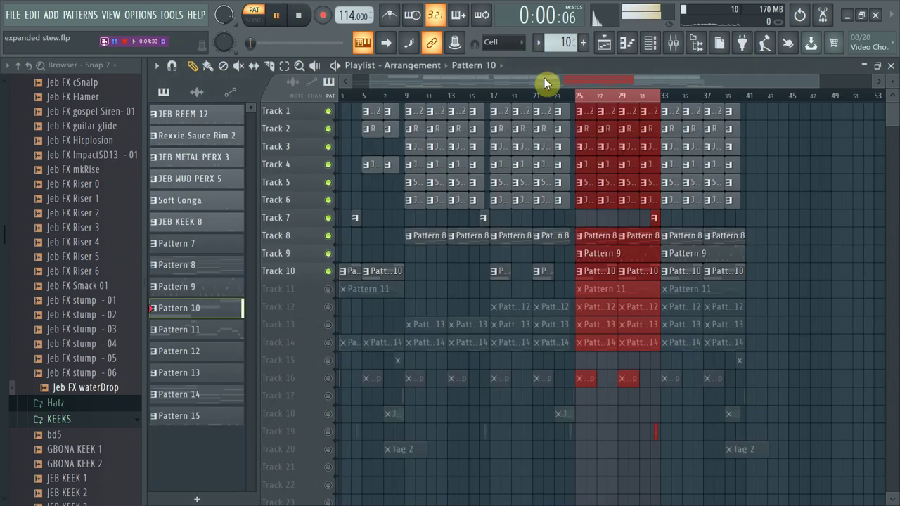
left_click(254, 15)
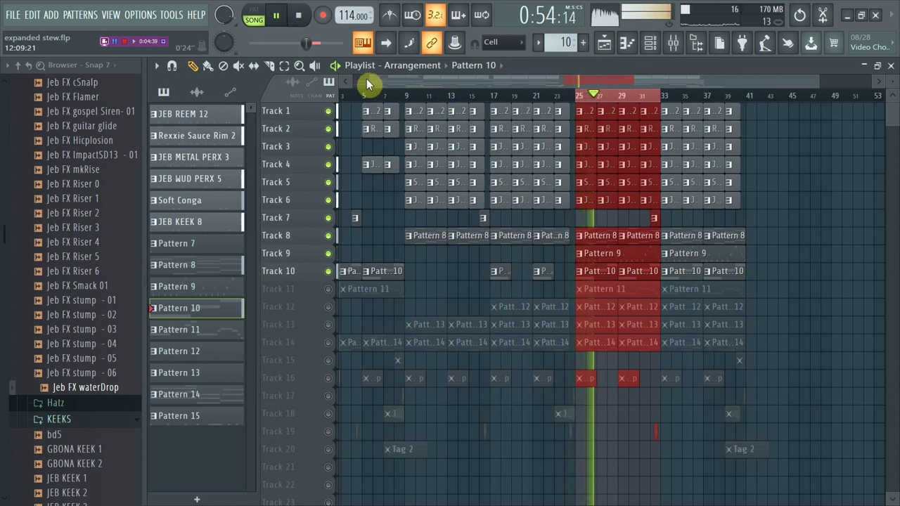
left_click_drag(352, 78, 485, 84)
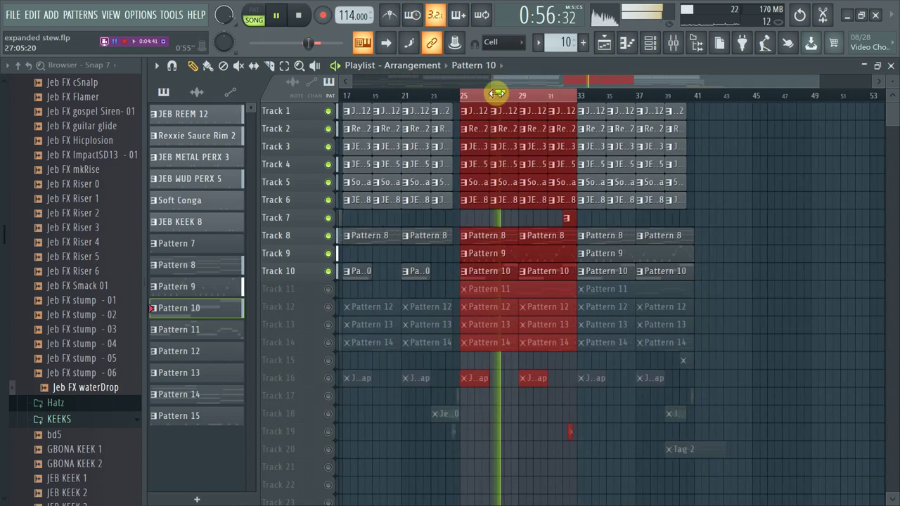
Step: Unmute Track 11, select Pattern 11 and check the preset loaded in the Xpand!2 #4 channel
left_click(328, 289)
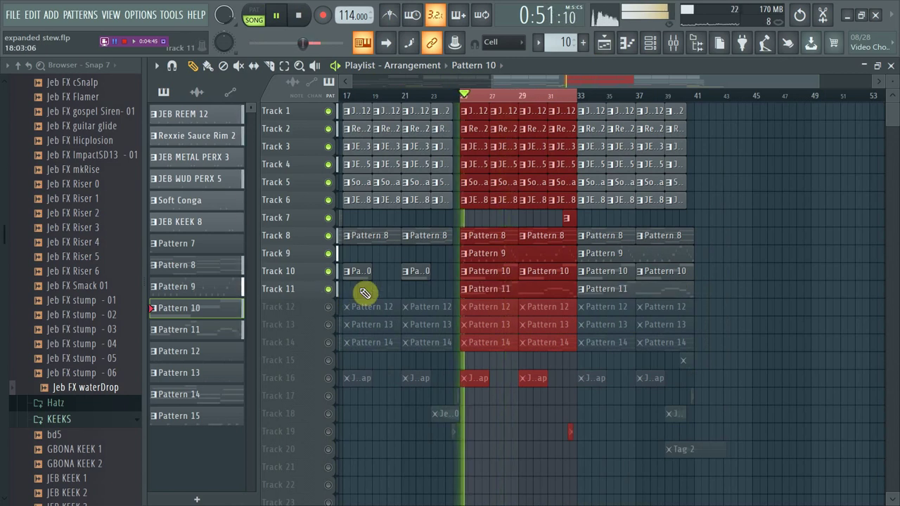
left_click(483, 292)
left_click(650, 42)
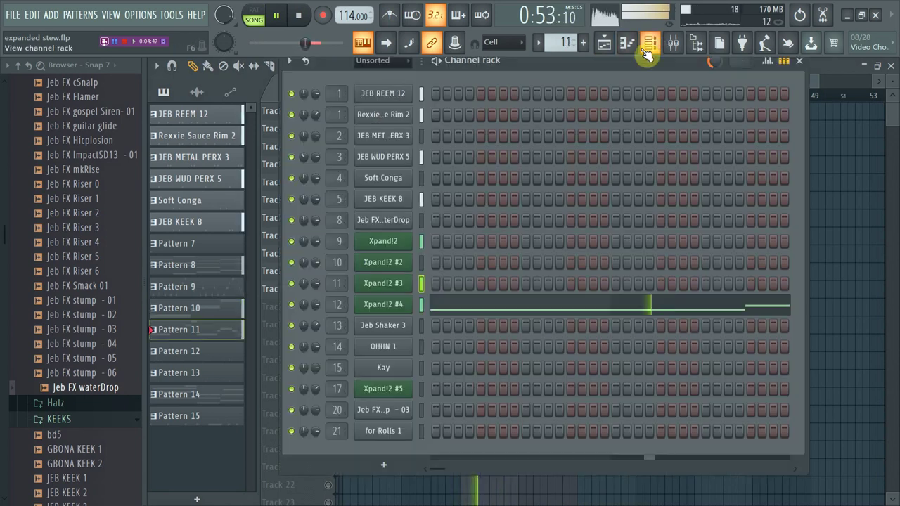
left_click(408, 288)
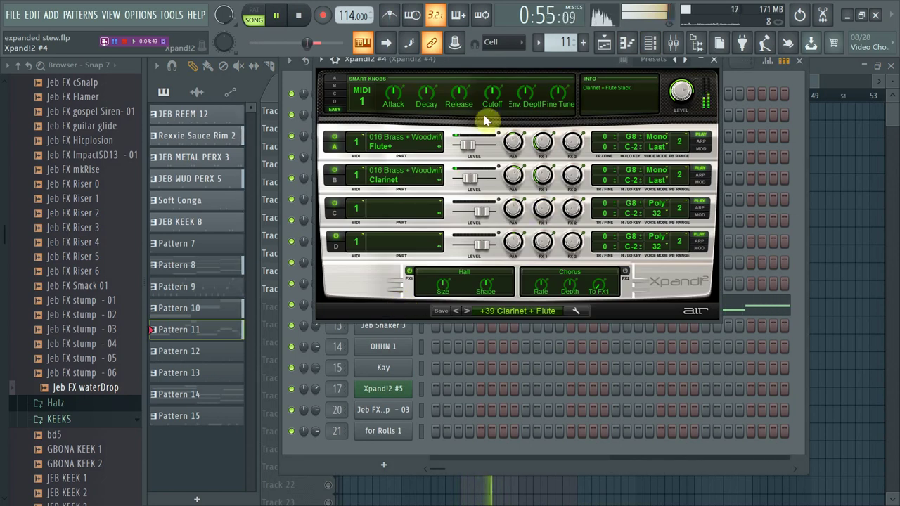
left_click(713, 60)
Step: Show Pattern 11's Xpand!2 #4 notes across all eight bars in the piano roll and play them with the song
left_click(556, 309)
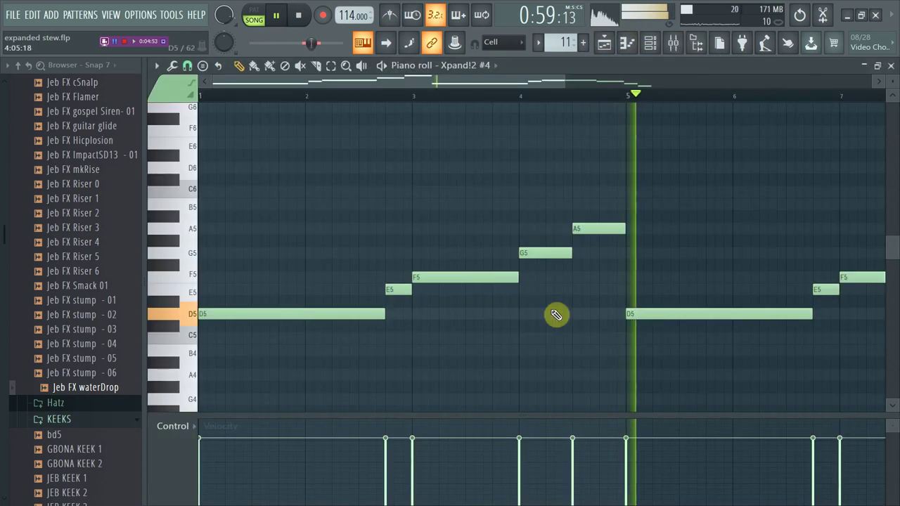
scroll(566, 81, "down", 2)
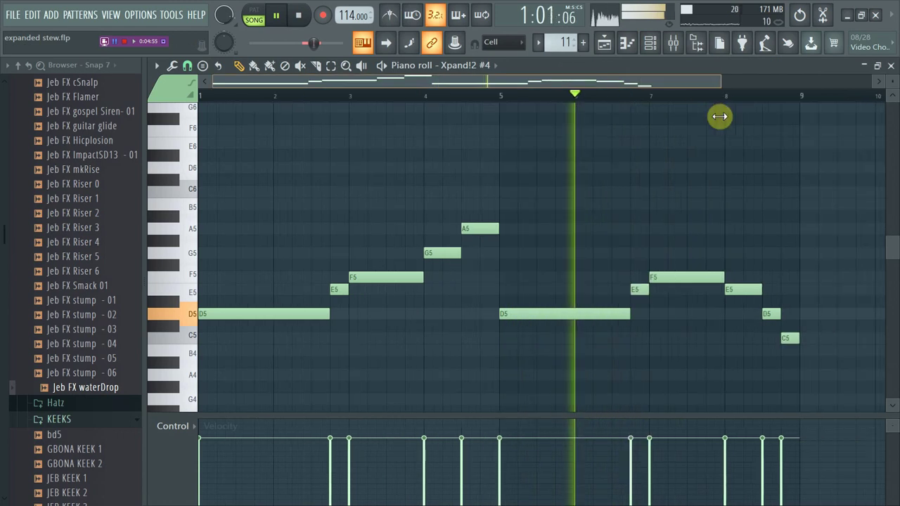
key("space")
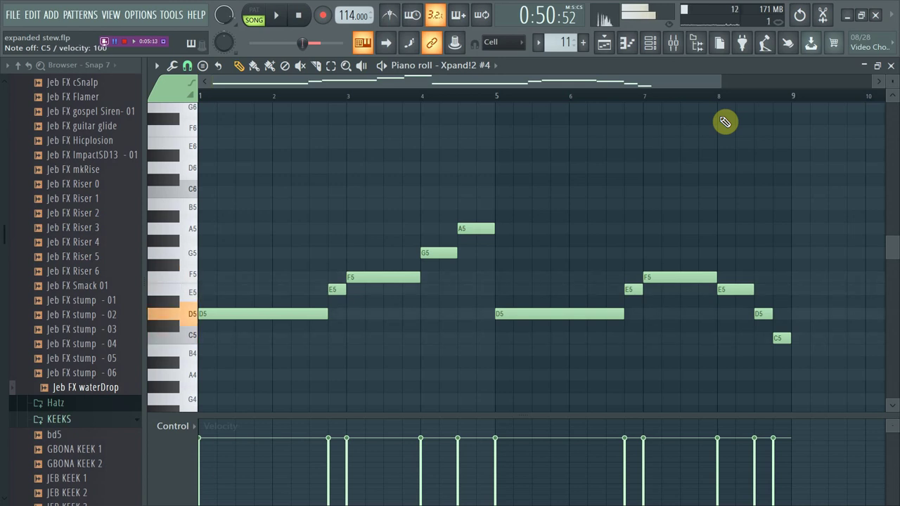
left_click(284, 22)
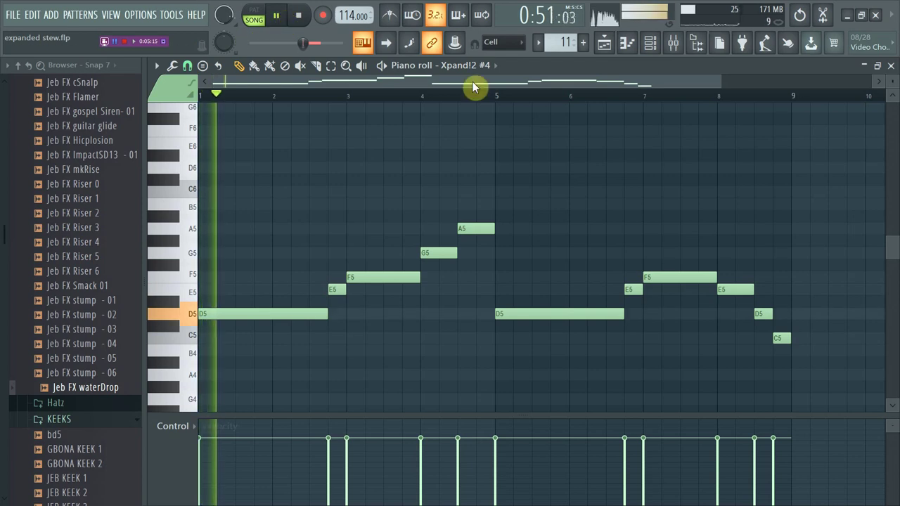
Step: Return to the playlist, unmute Track 12 during playback and select Pattern 12
left_click(608, 46)
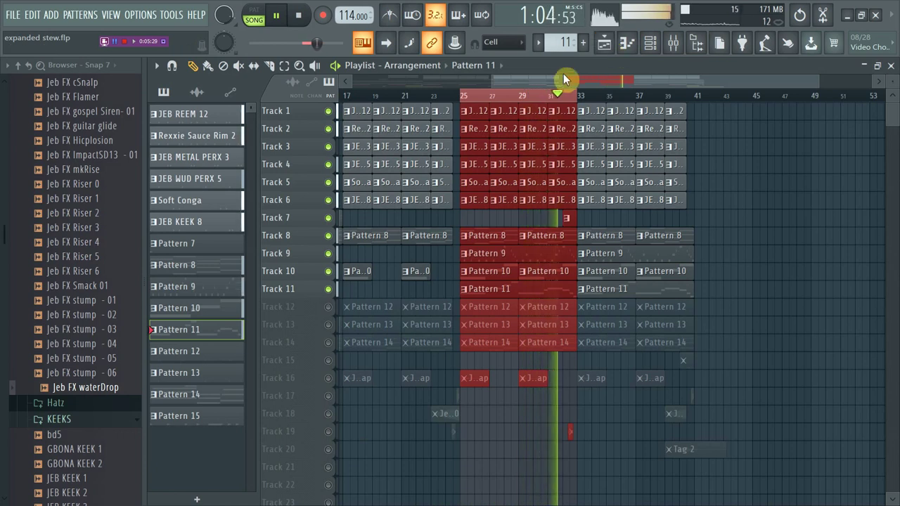
left_click_drag(557, 79, 539, 80)
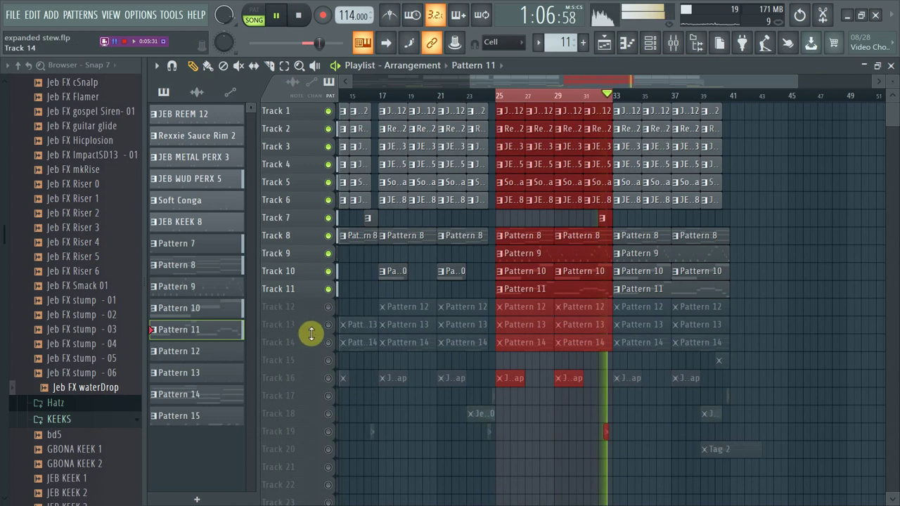
left_click(328, 306)
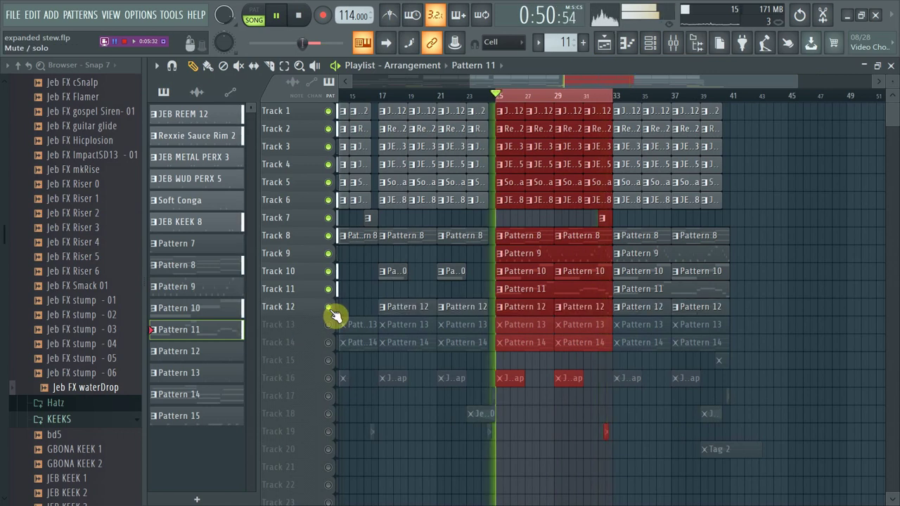
left_click(521, 308)
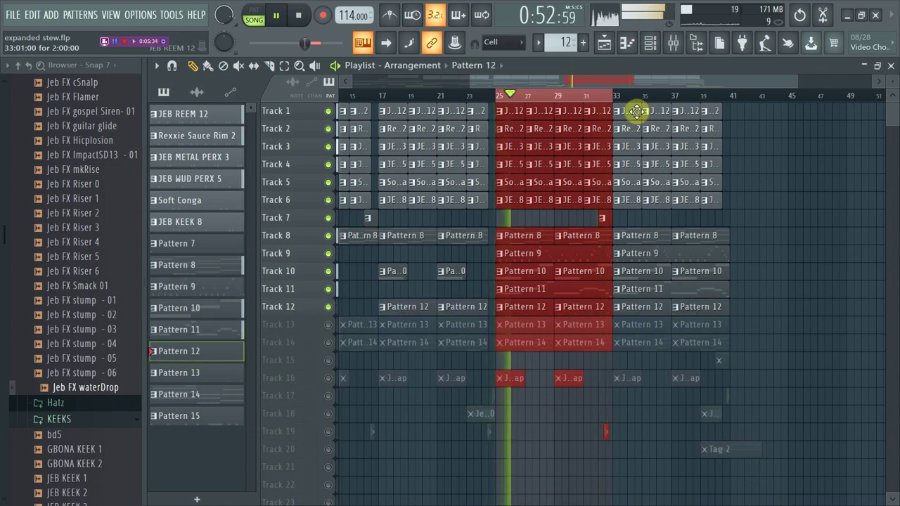
Step: Show Pattern 12's Jeb Shaker 3 steps in the channel rack and play the pattern in pattern mode
key("space")
left_click(651, 45)
left_click(242, 16)
left_click(276, 14)
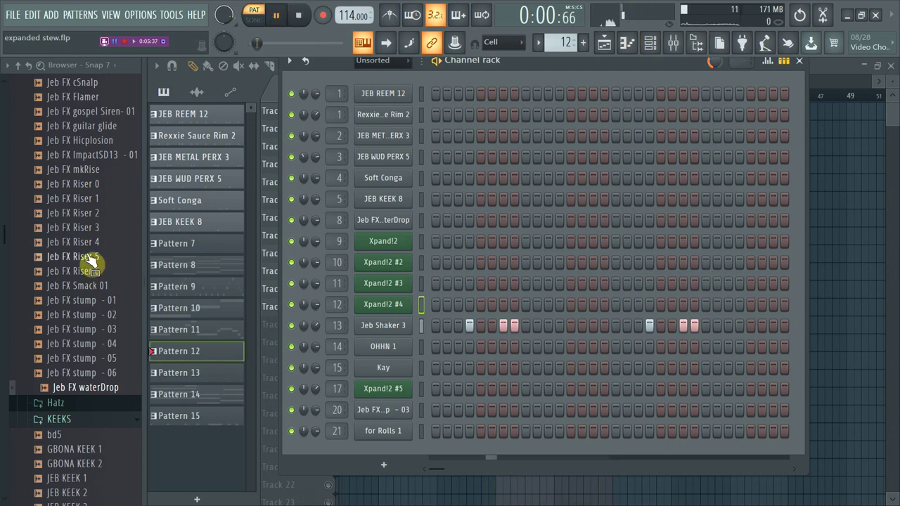
Step: Collapse the FX and KEEKS folders of Jeb Stew Kit and locate the Jeb Shaker 3 sample in SHAKERS
scroll(80, 252, "up", 2)
scroll(76, 246, "up", 5)
left_click(70, 345)
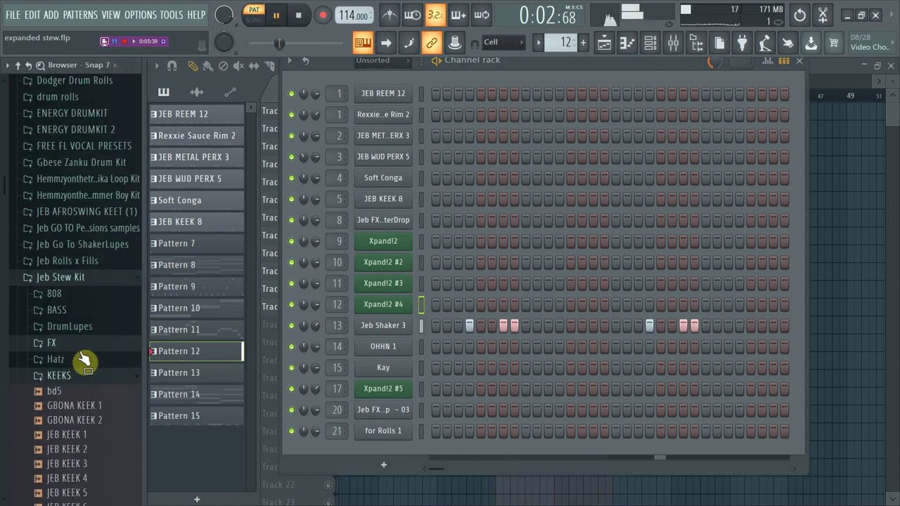
left_click(76, 376)
scroll(80, 394, "down", 4)
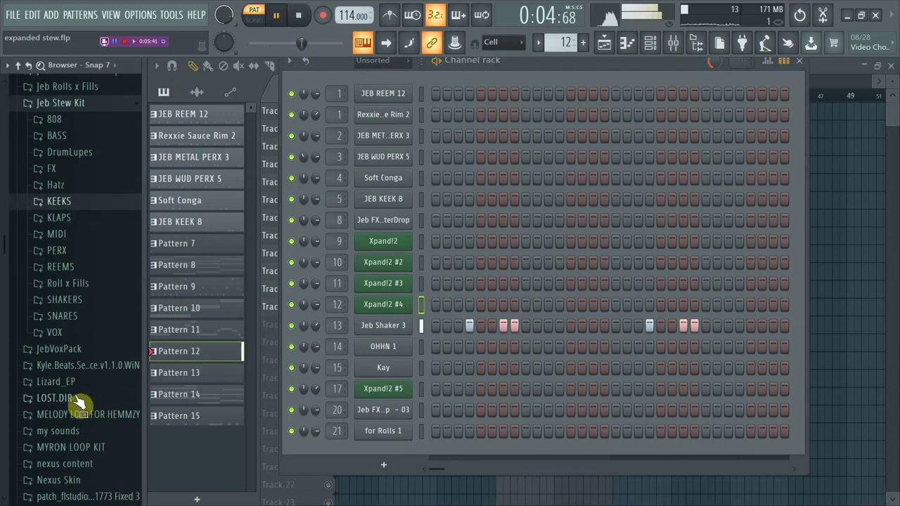
left_click(71, 305)
scroll(74, 318, "down", 3)
key("space")
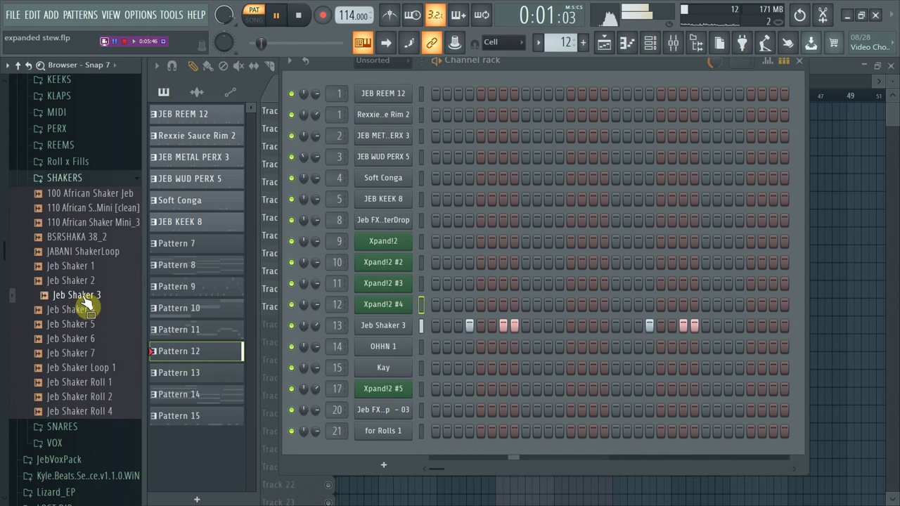
Step: Unmute Track 13 in the playlist, play the song, and show Pattern 13's OHHN 1 step in the channel rack
left_click(270, 360)
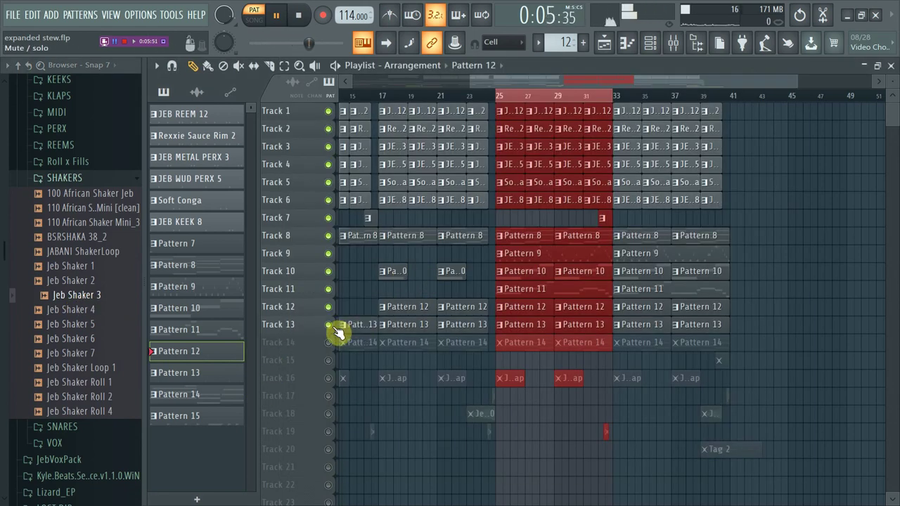
left_click(268, 23)
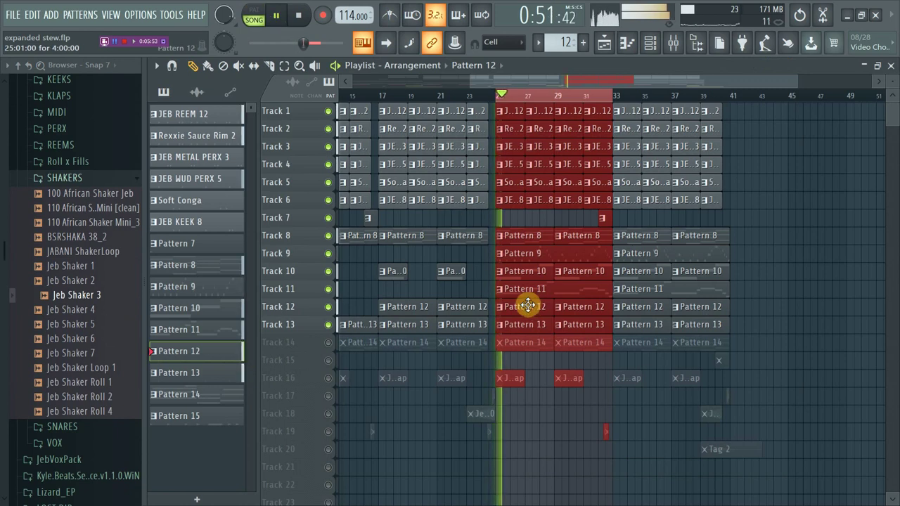
left_click(531, 331)
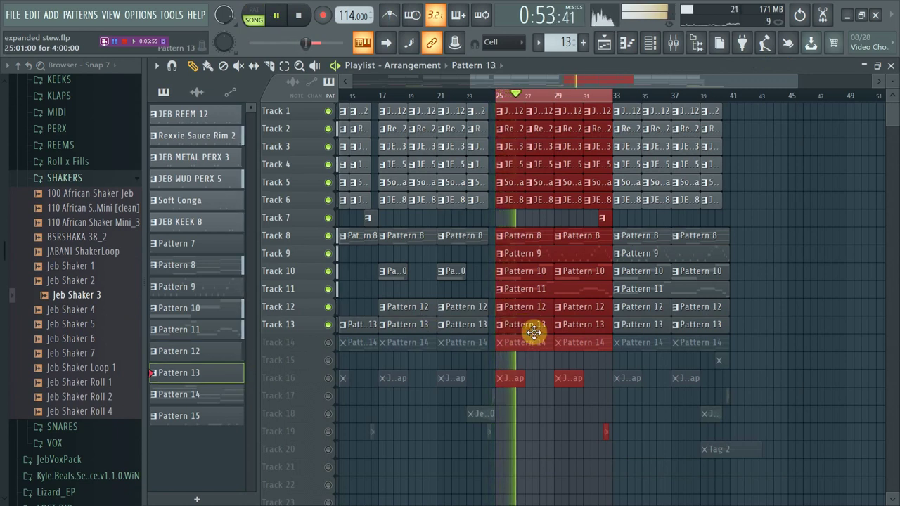
left_click(267, 21)
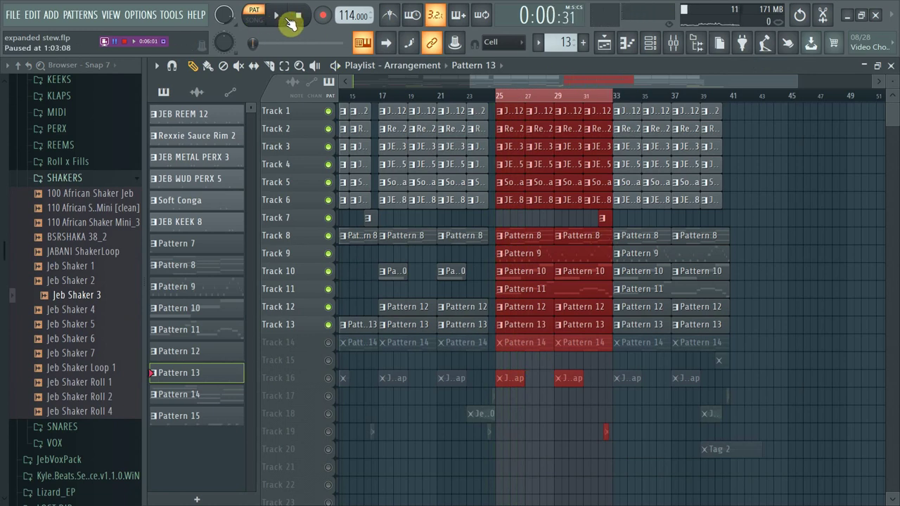
left_click(253, 20)
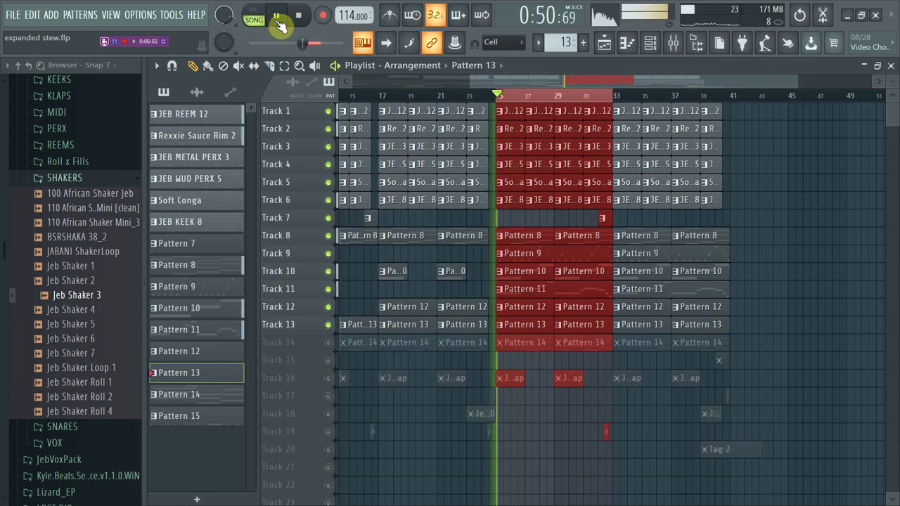
left_click(649, 45)
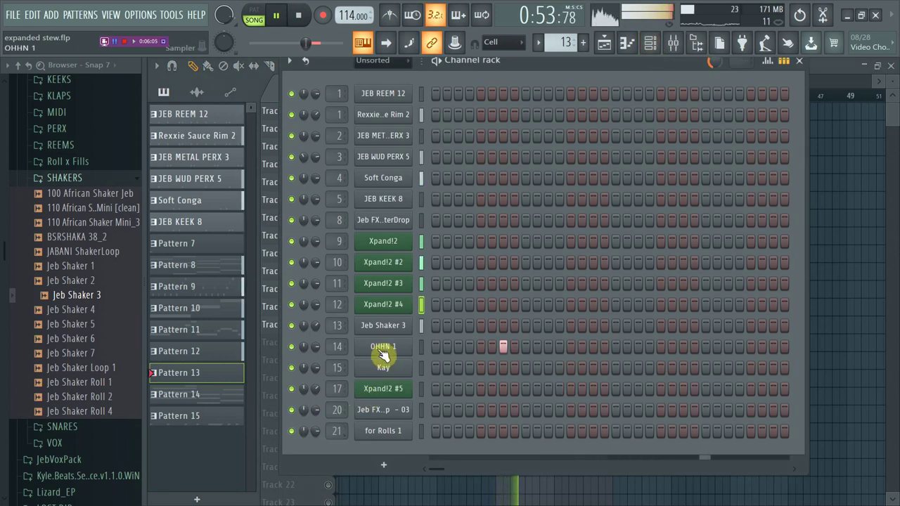
Step: Collapse the SHAKERS folder, expand VOX and preview the Kay vocal sample
left_click(65, 179)
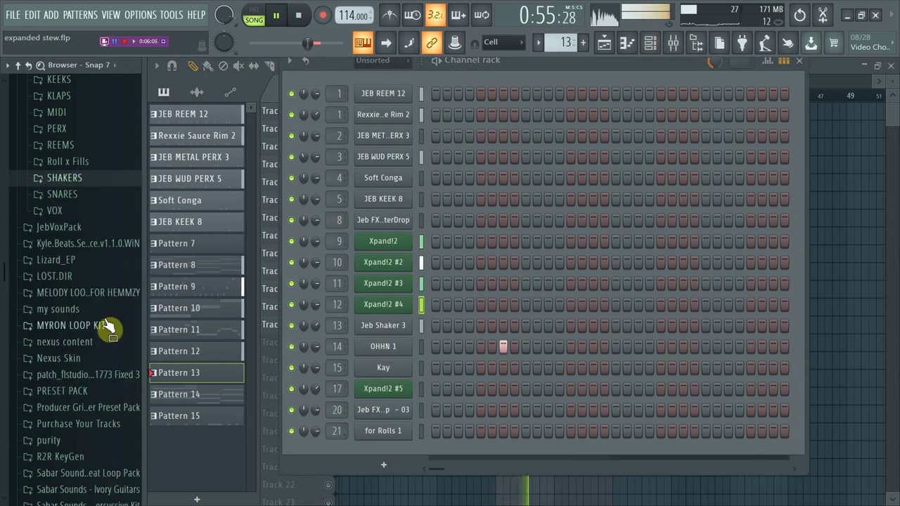
left_click(67, 213)
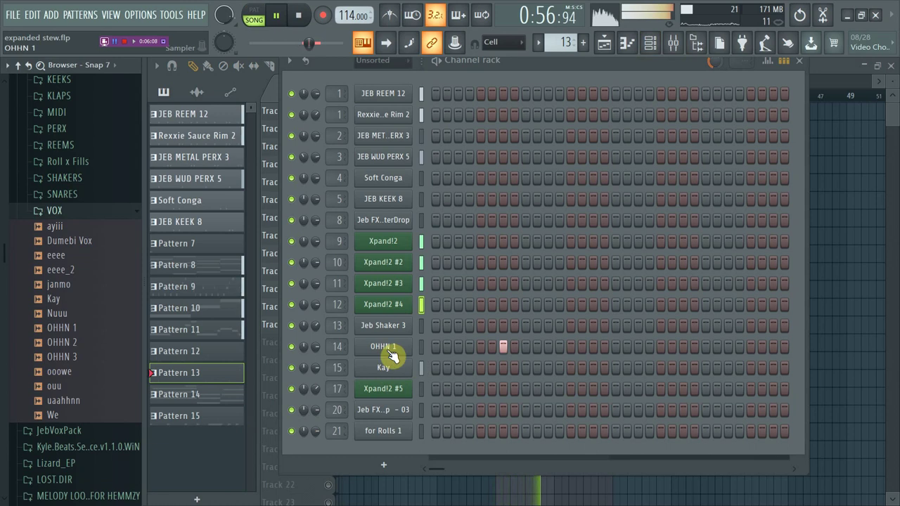
key("space")
left_click(59, 301)
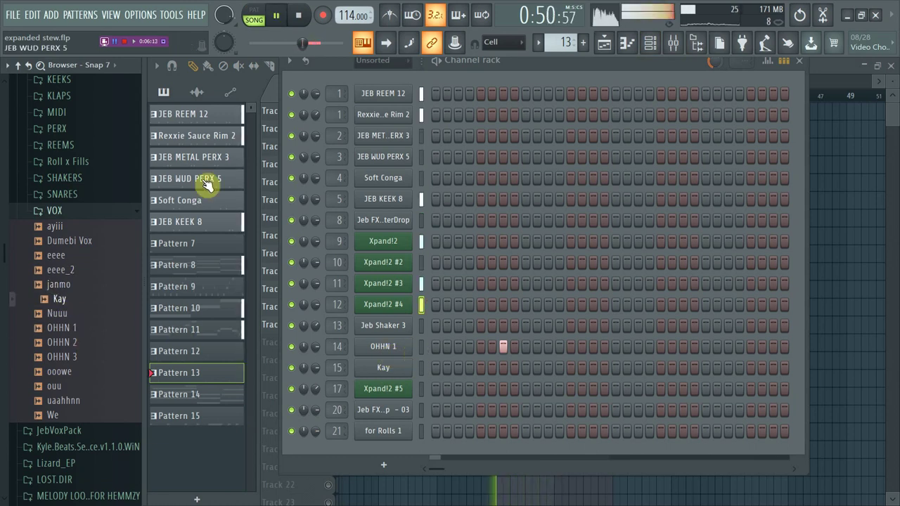
Step: Return to the playlist, unmute Track 14 and select Pattern 14 while the song plays
left_click(233, 323)
left_click(231, 462)
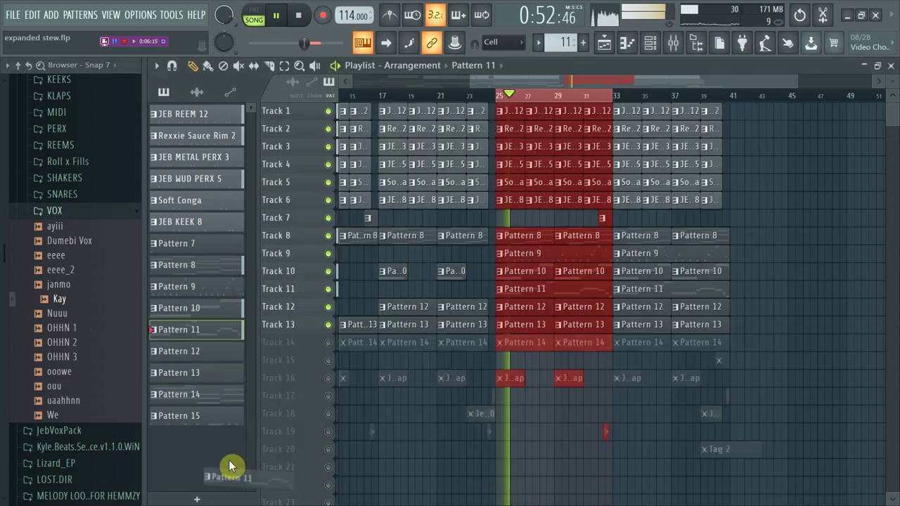
left_click(329, 343)
left_click(354, 341)
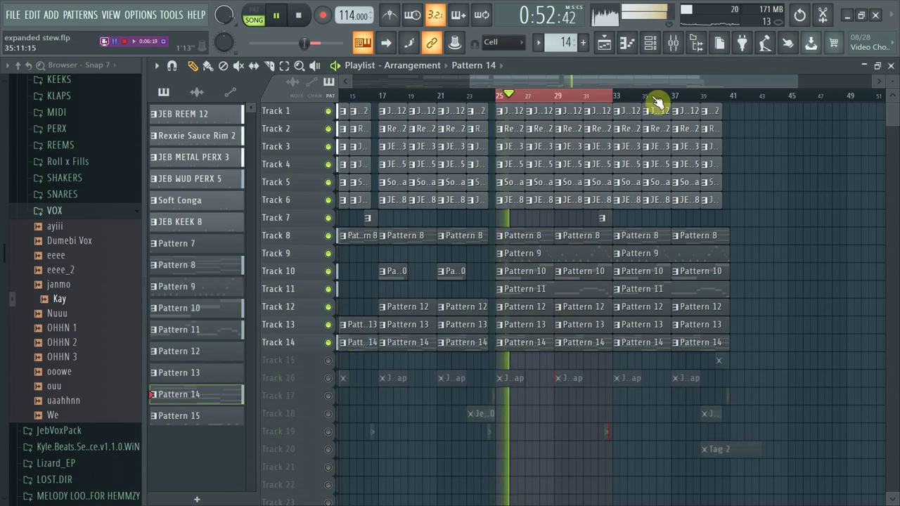
Step: Show the 14 X-Mas Pad preset of the Xpand!2 #5 channel, and close the plugin window
left_click(651, 40)
left_click(399, 394)
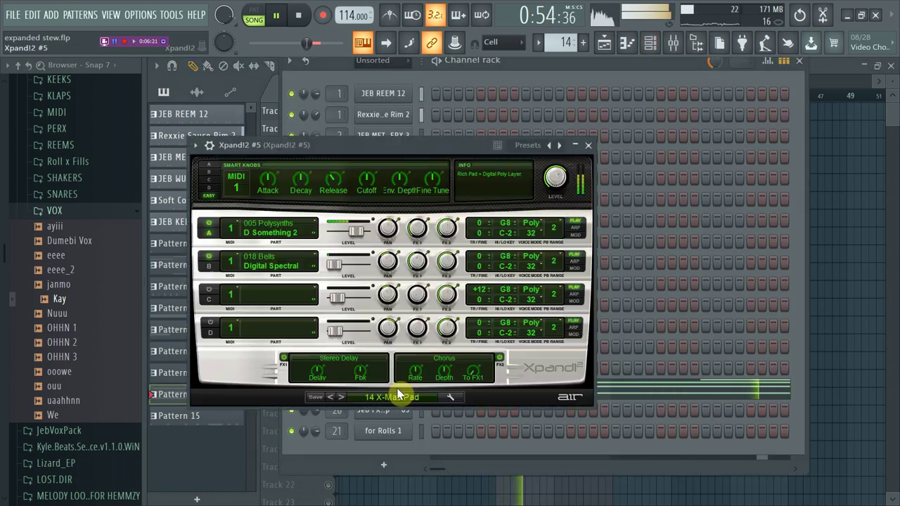
left_click(588, 146)
Step: Return to the playlist, stop playback and examine Pattern 14's Xpand!2 #5 notes in the piano roll
key("F6")
key("space")
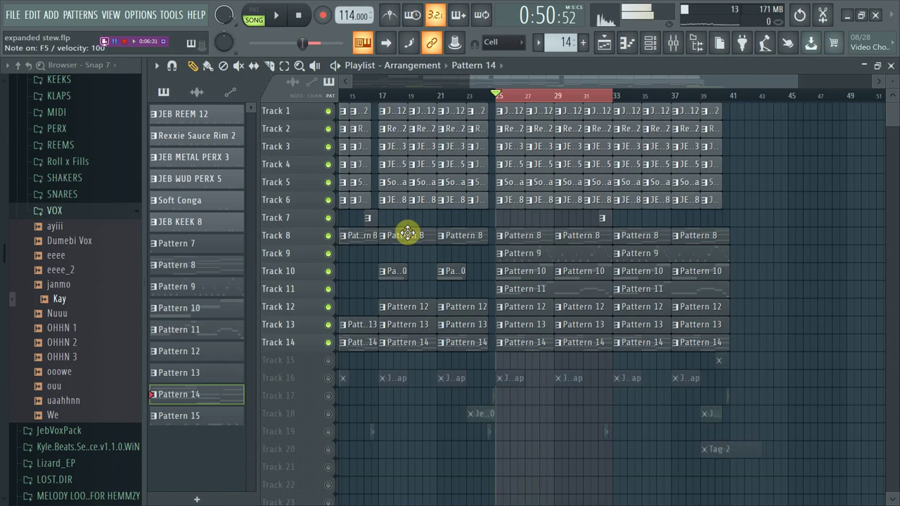
double_click(509, 345)
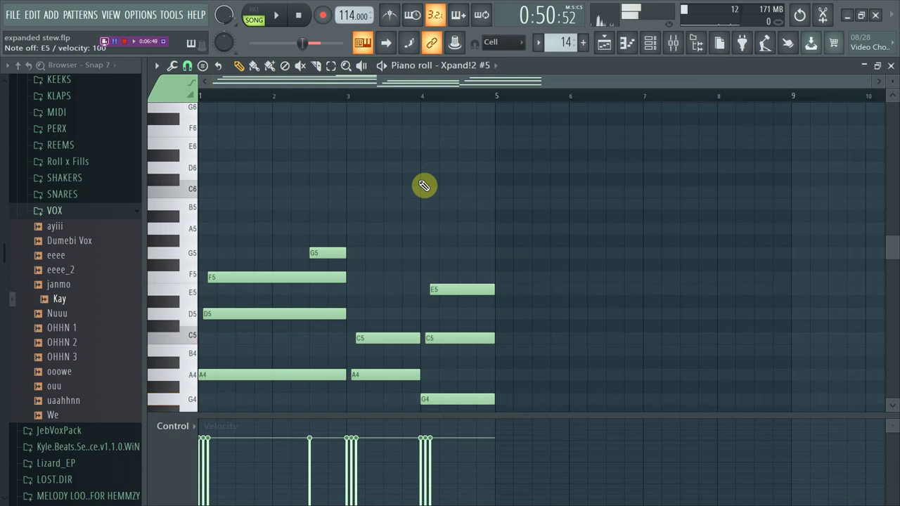
scroll(424, 185, "down", 1)
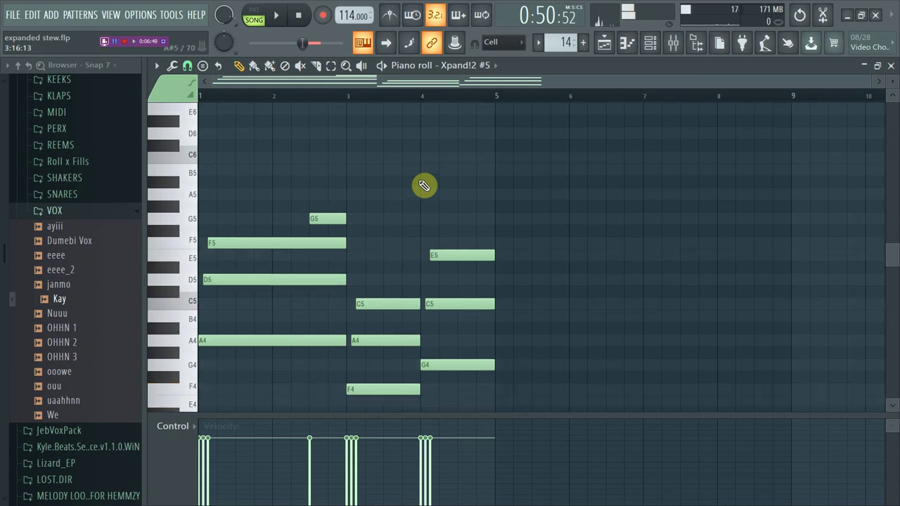
Step: Return to the playlist at the song's beginning and unmute Track 16 while the song plays
left_click(583, 43)
left_click(615, 61)
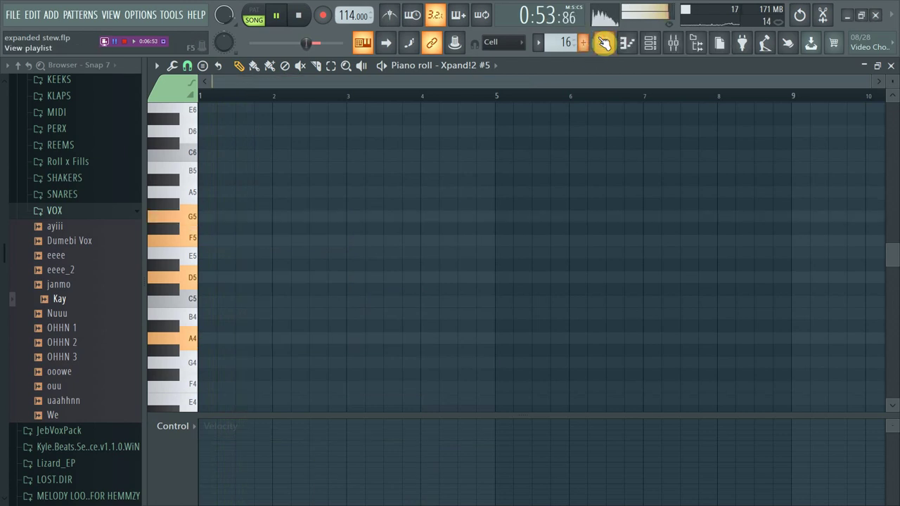
key("F5")
left_click(498, 306)
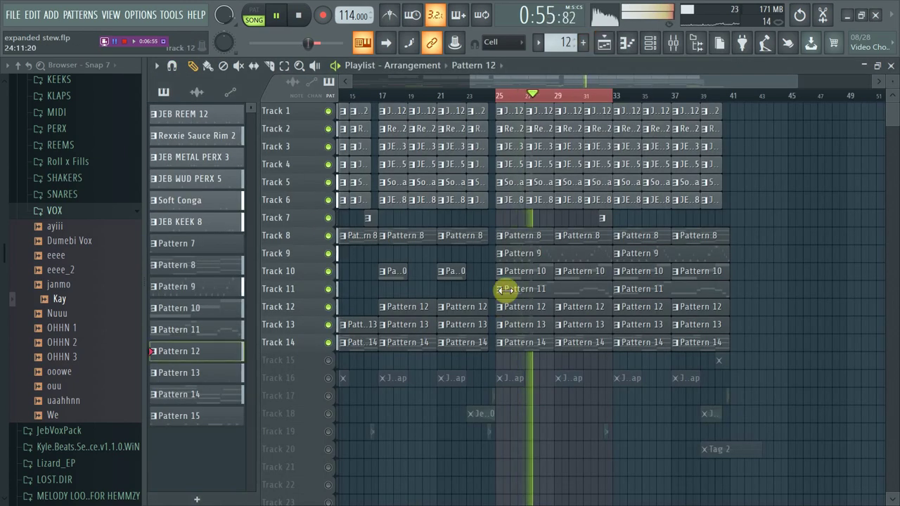
left_click_drag(523, 79, 401, 109)
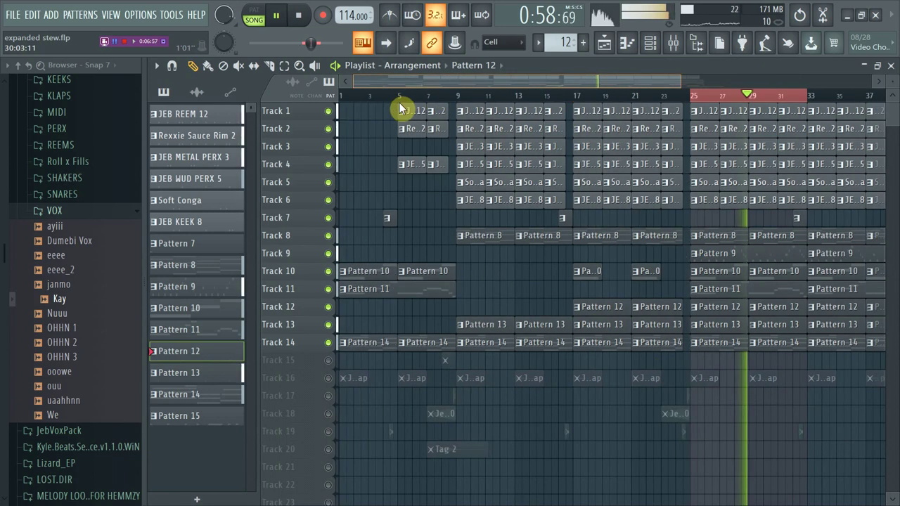
left_click(329, 379)
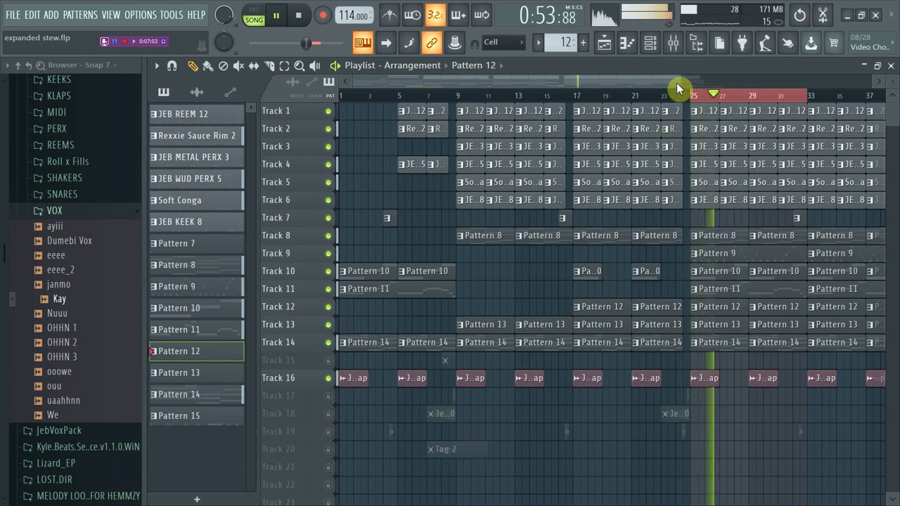
Step: Unmute Track 15, replay the song from around bar 8 and select the track's Pattern 15 clip
left_click_drag(672, 83, 748, 76)
left_click(432, 97)
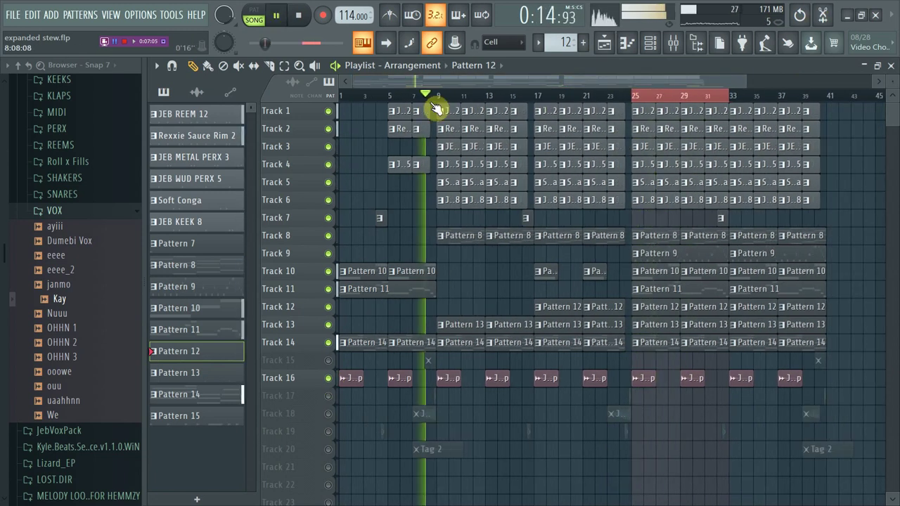
left_click(327, 360)
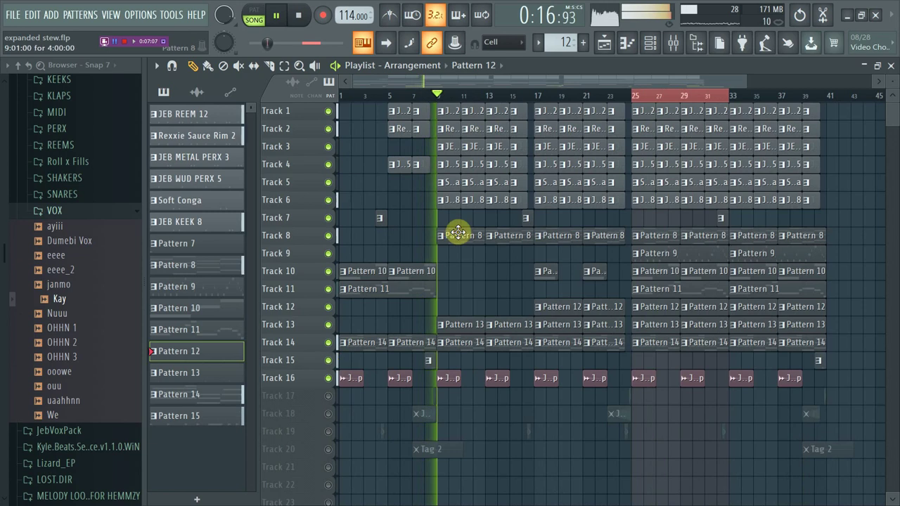
left_click(427, 97)
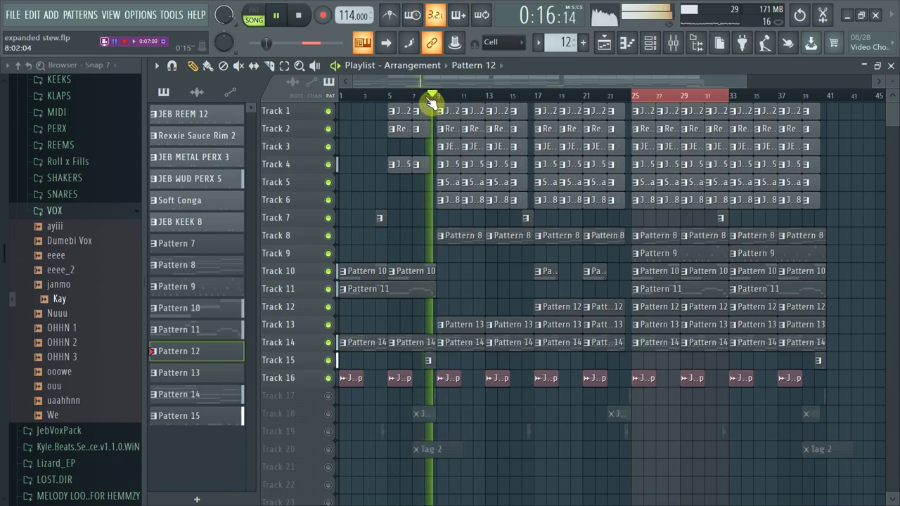
left_click(427, 362)
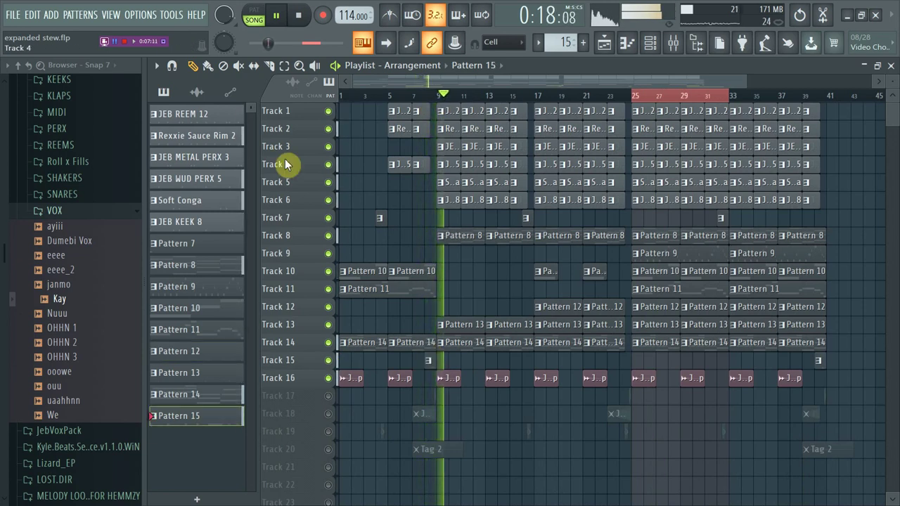
Step: Play Pattern 15 alone with its steps shown in the channel rack, stop it and select only the for Rolls 1 channel
left_click(254, 15)
left_click(650, 43)
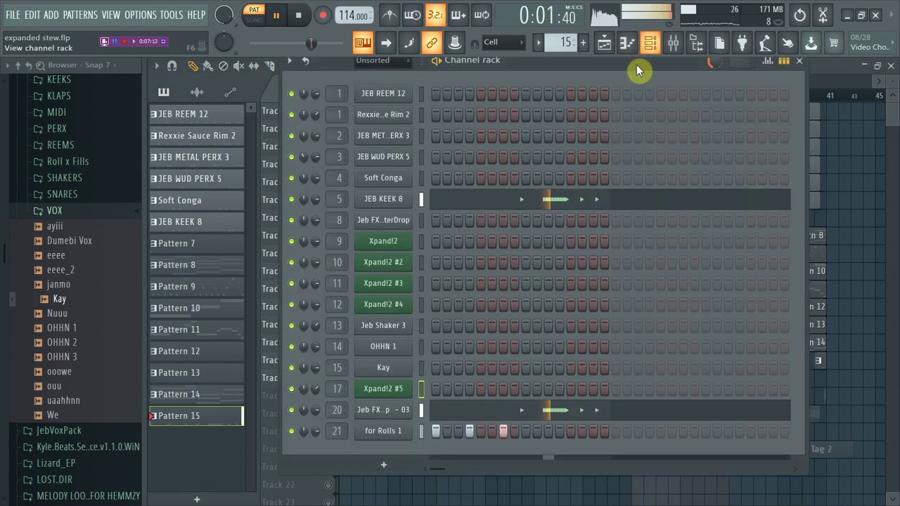
key("space")
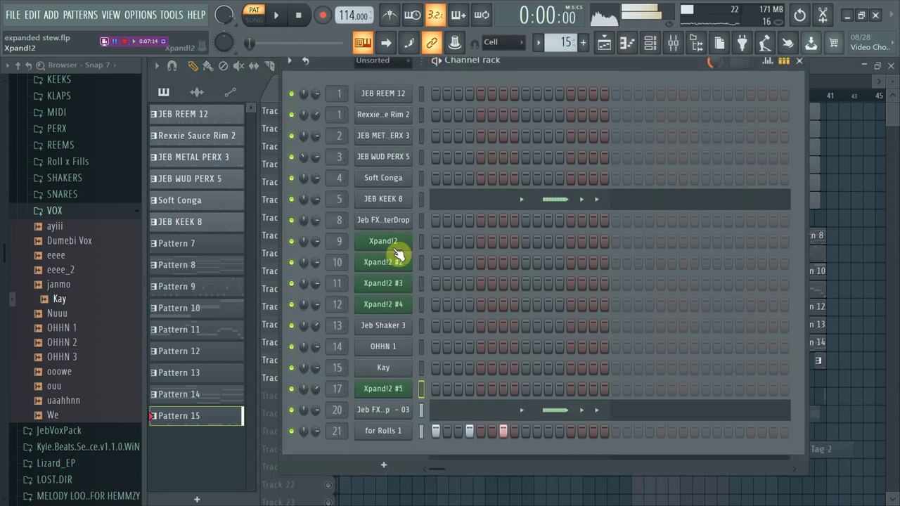
right_click(422, 431)
left_click(423, 431)
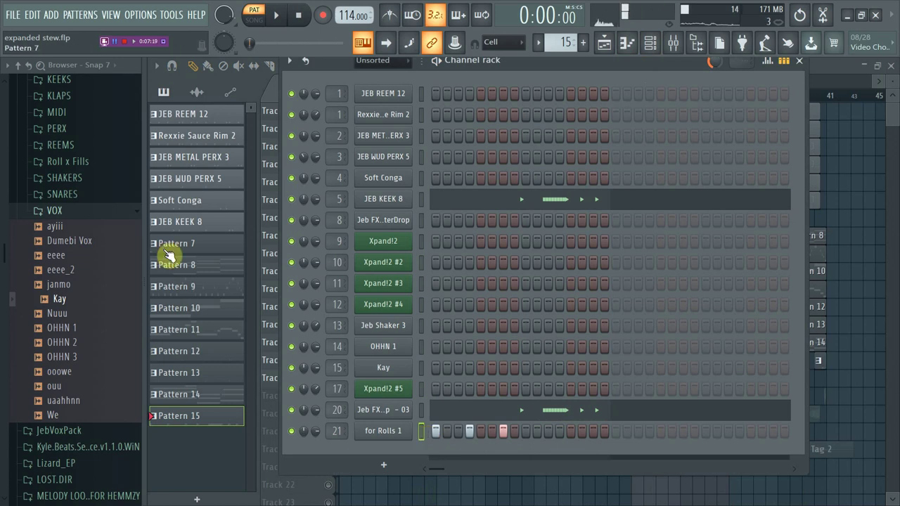
Step: Collapse VOX, expand FX in Jeb Stew Kit, and preview the for Rolls 1 and Jeb FX stump - 03 samples
left_click(81, 211)
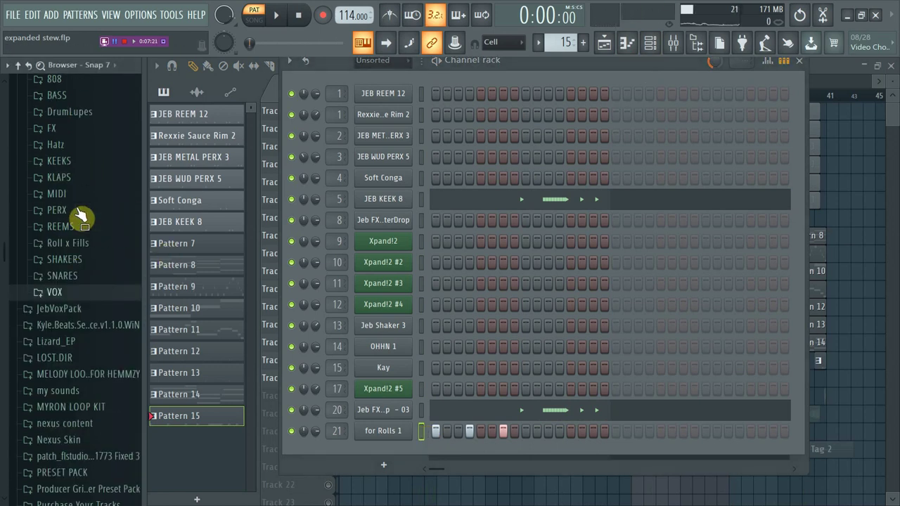
left_click(62, 146)
left_click_drag(69, 98, 76, 72)
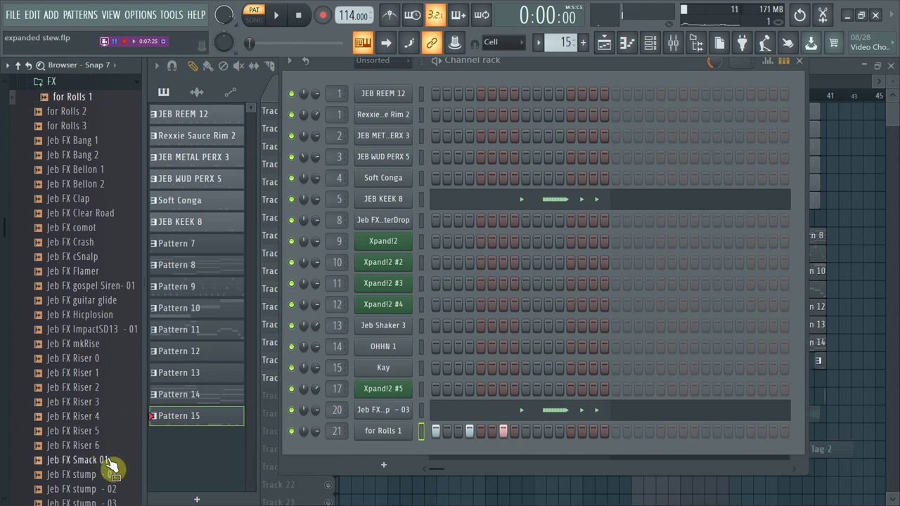
scroll(98, 477, "down", 3)
left_click(100, 420)
left_click_drag(104, 432, 420, 414)
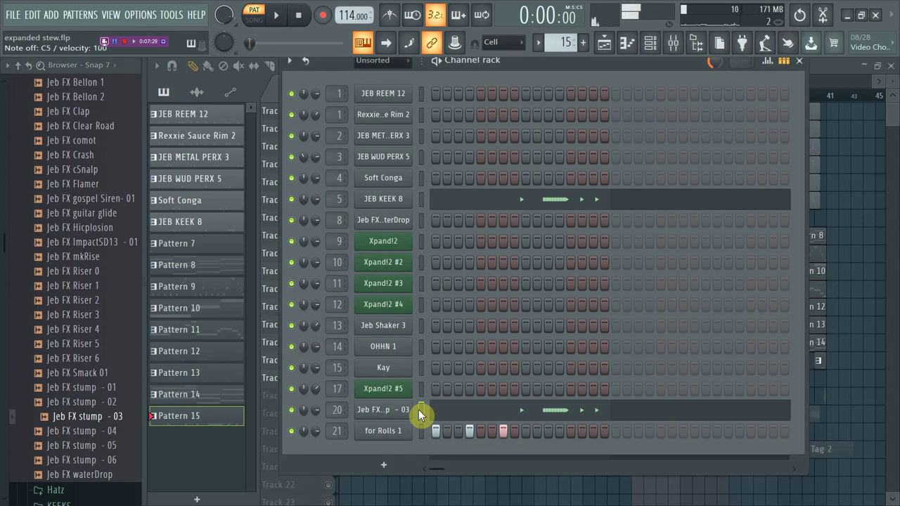
Step: View the Jeb FX stump - 03 channel settings, close them and play Pattern 15 again briefly
left_click(405, 420)
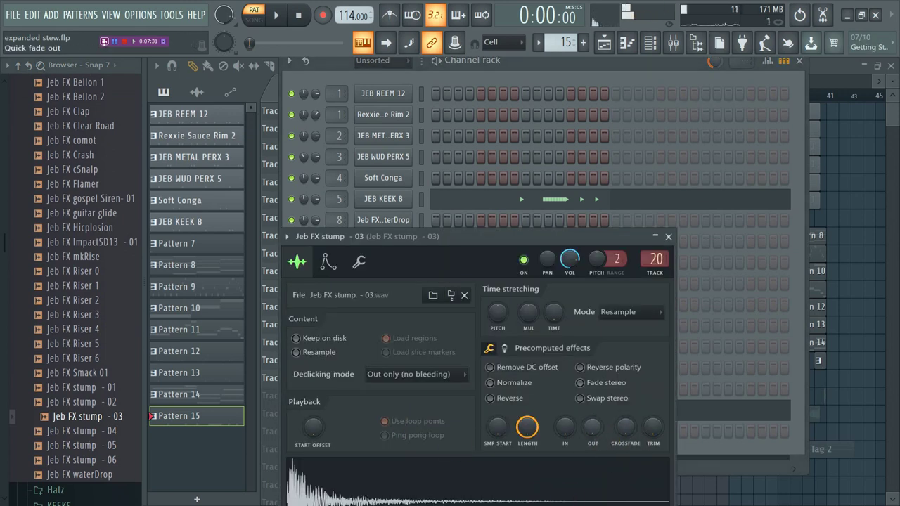
left_click(668, 236)
key("space")
key("space")
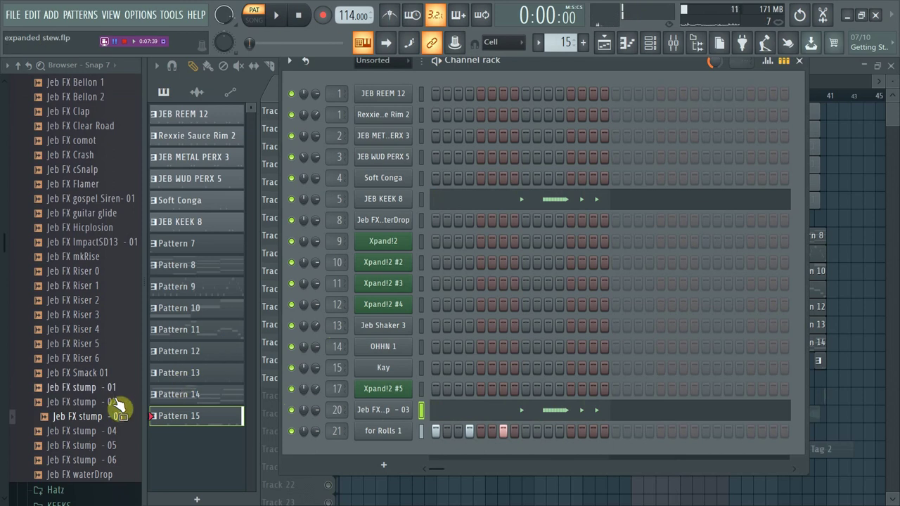
Step: Return to the playlist and play the selected bars 25 to 33 in song mode
key("F6")
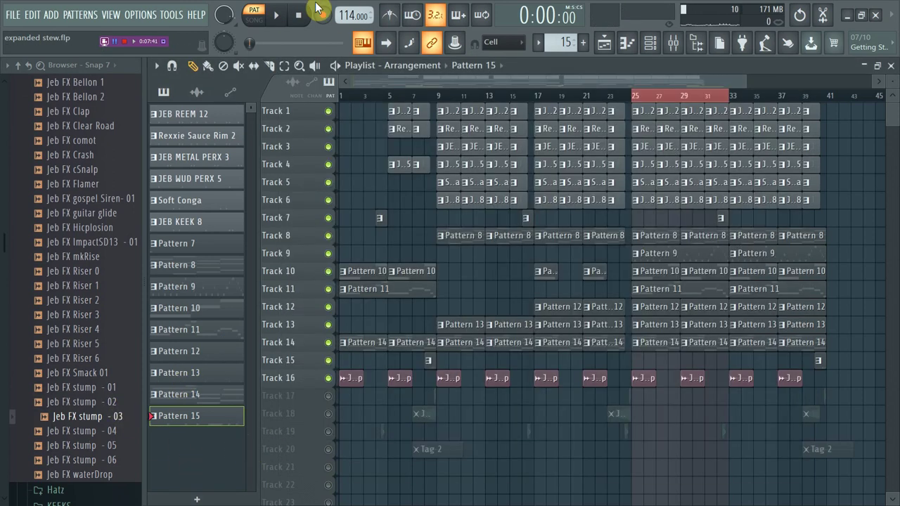
left_click(253, 15)
left_click(275, 14)
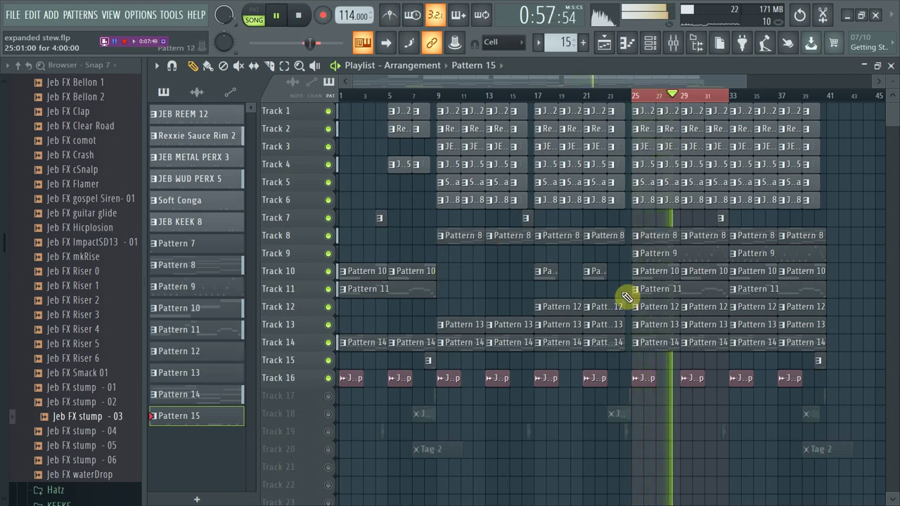
Step: Stop playback, unmute Track 17 and select its janmo clip just before bar 9
key("space")
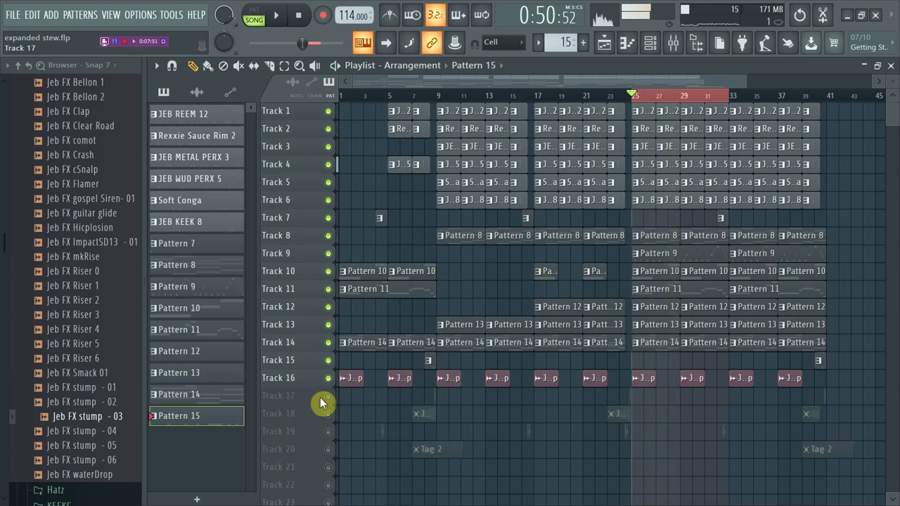
left_click(328, 397)
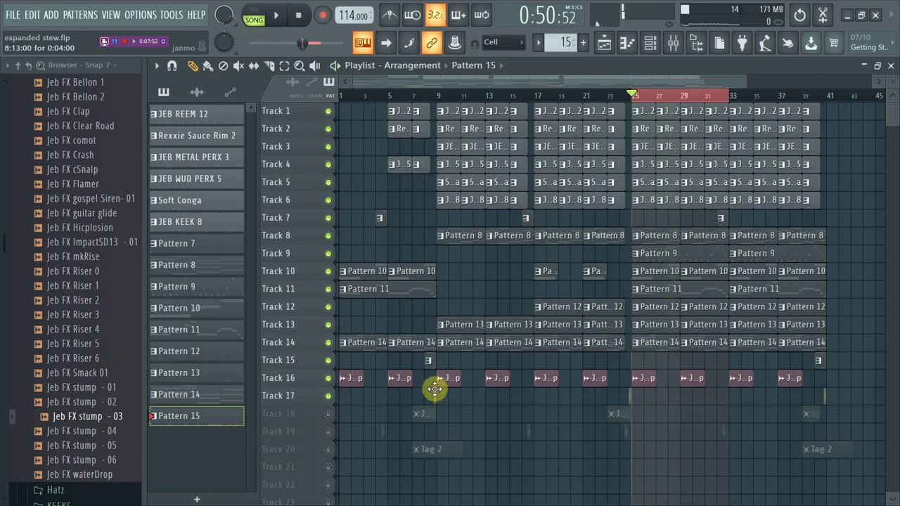
left_click(434, 388)
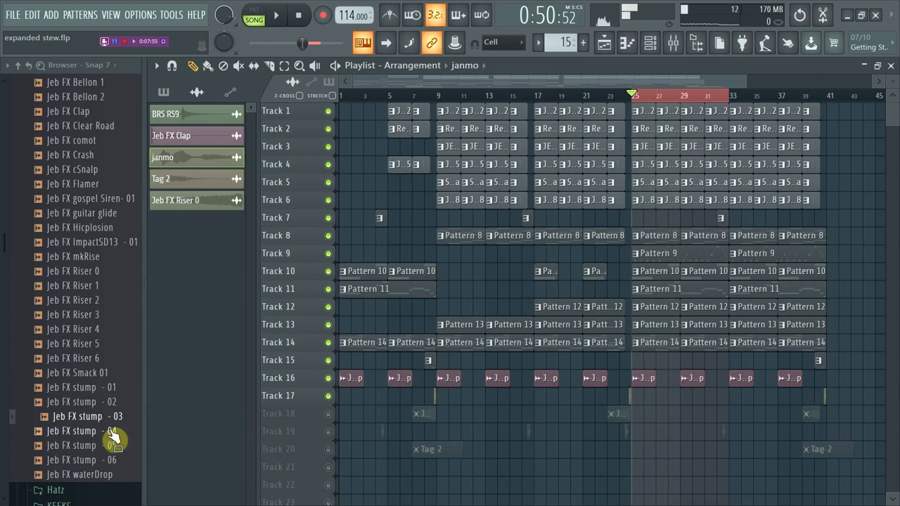
Step: Collapse FX, expand VOX to preview the janmo sample, and open the janmo clip's settings from Track 17
scroll(63, 302, "up", 6)
left_click(74, 258)
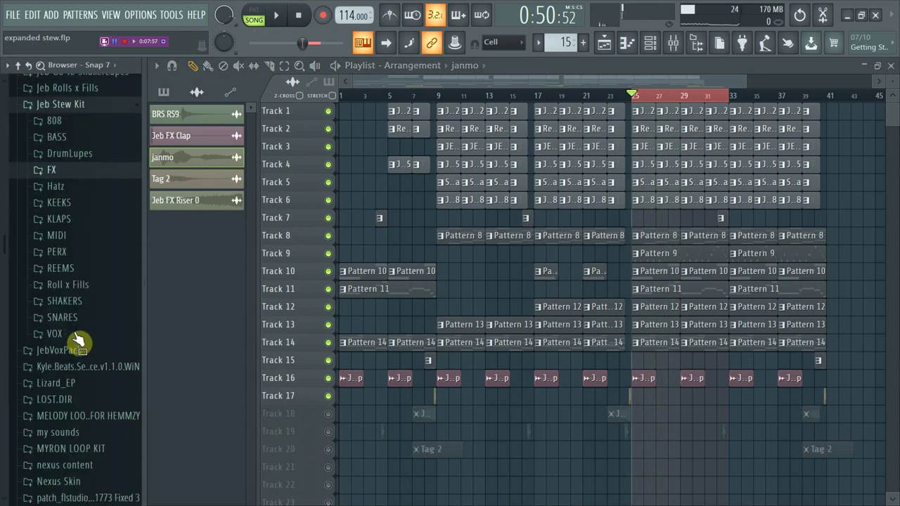
left_click(76, 332)
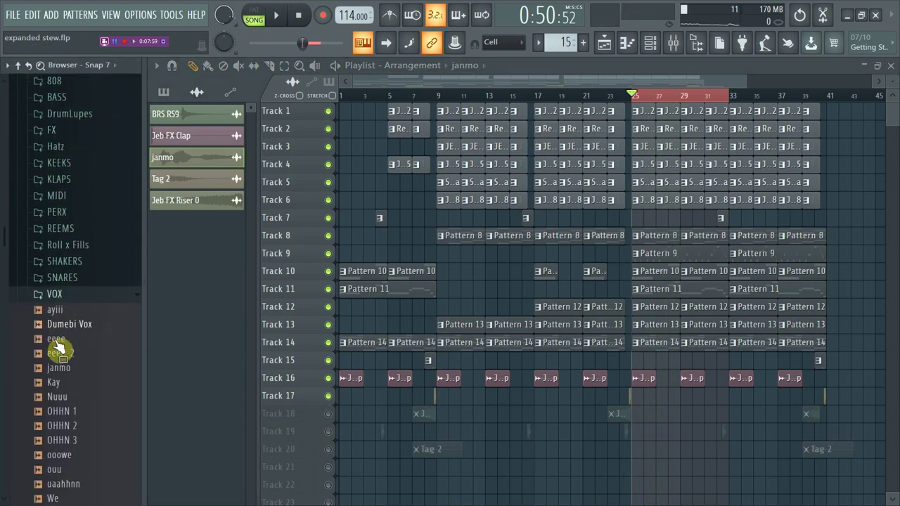
left_click_drag(62, 369, 630, 390)
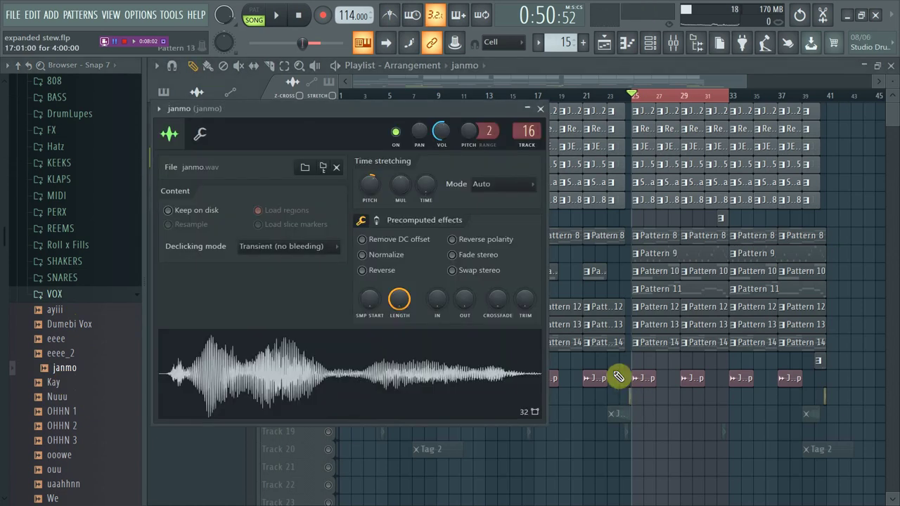
Step: Point out the janmo clip's time-stretching pitch setting, close its window, and play the selected bars
left_click(371, 197)
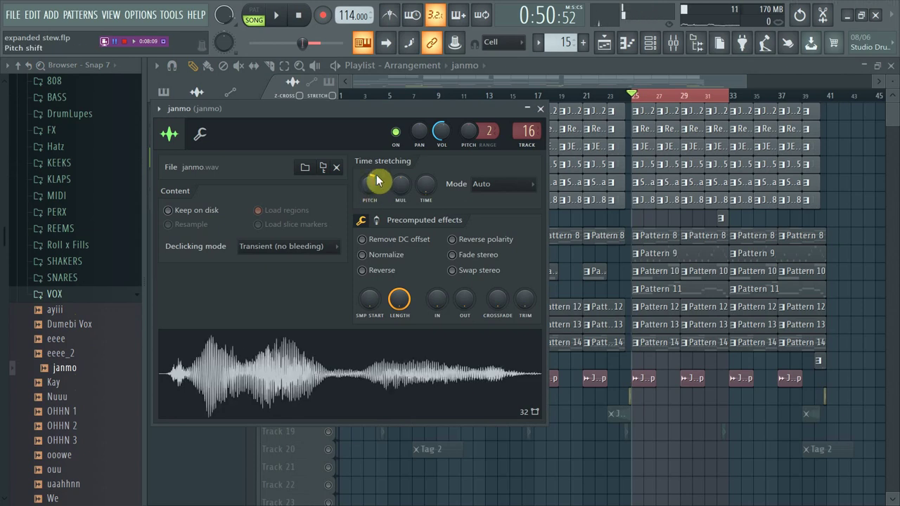
left_click(542, 110)
key("space")
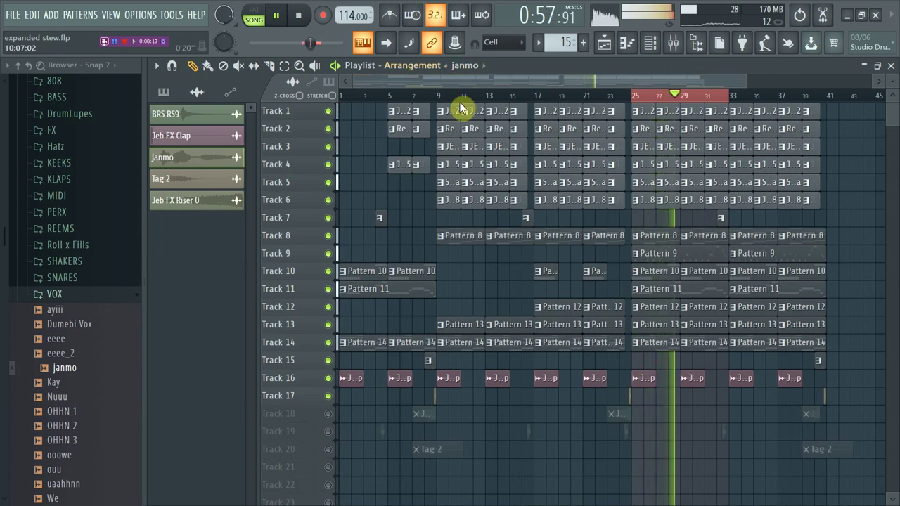
key("space")
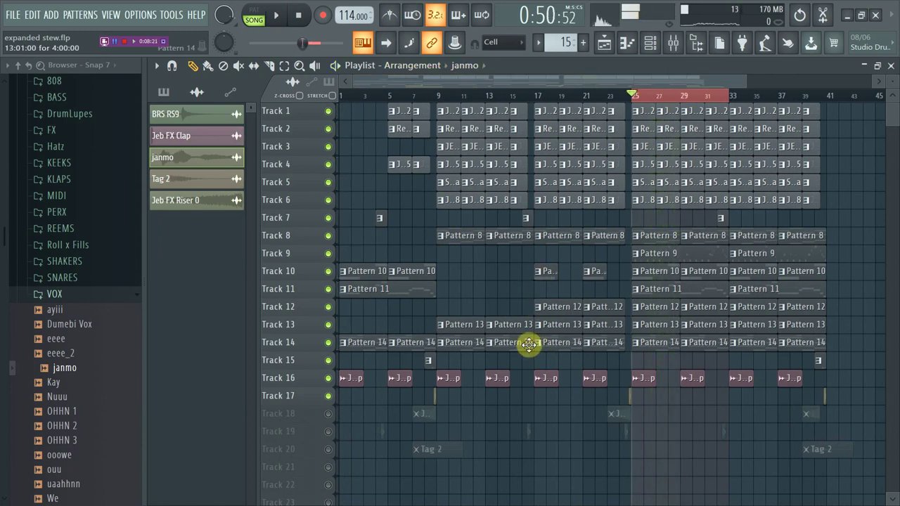
Step: Unmute Track 18 and play the song from bar 23, where its riser clip begins
left_click(329, 414)
key("space")
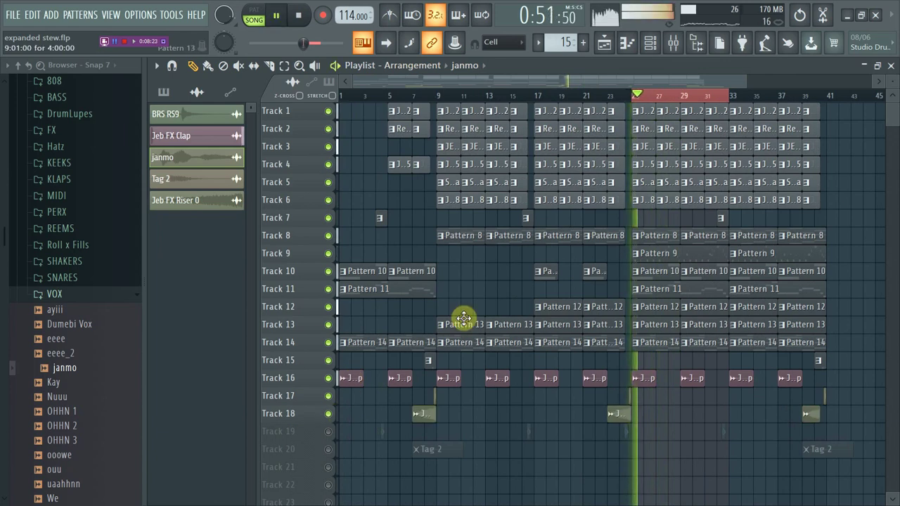
left_click(611, 96)
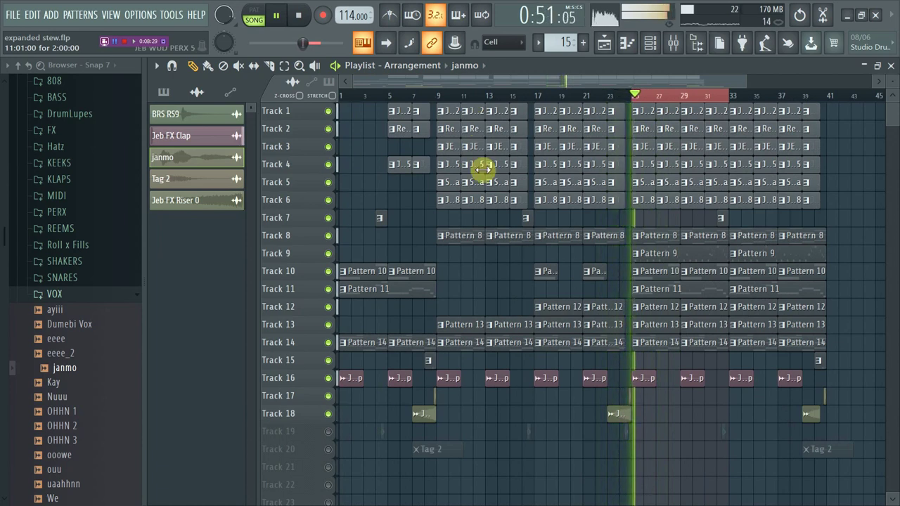
Step: Unmute Track 19, select its BRS RS9 clip just before bar 25, and stop playback
left_click(328, 432)
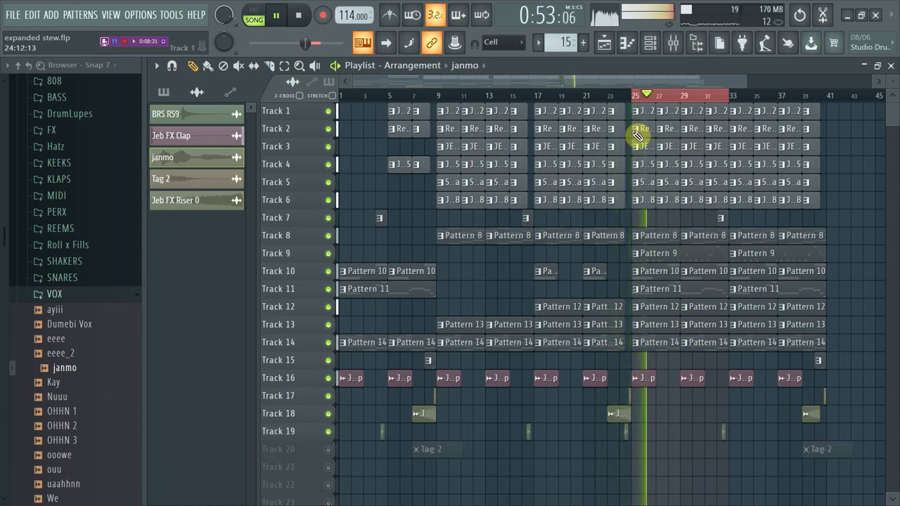
left_click(626, 430)
key("space")
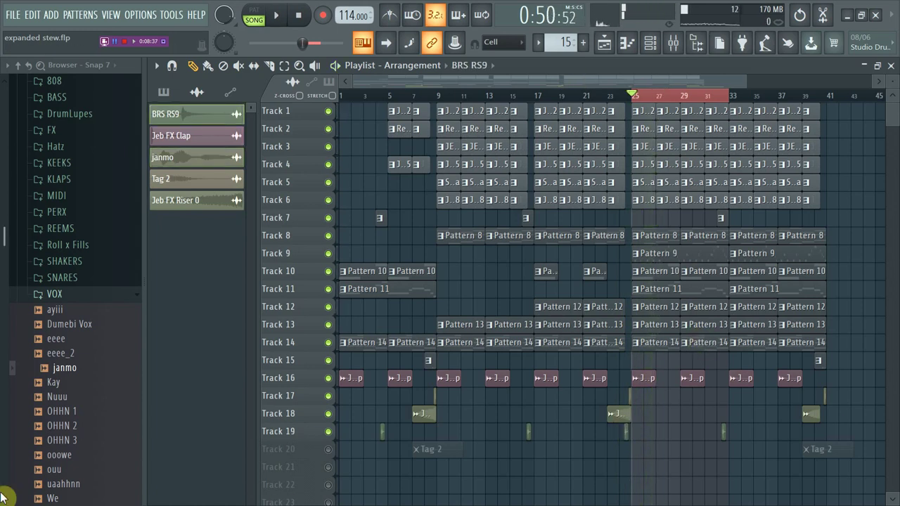
Step: Reveal the BRS RS9 sample in the Roll x Fills folder and play the selected bars, skipping ahead to its clip just before bar 33
left_click(55, 246)
left_click_drag(81, 261, 130, 279)
key("space")
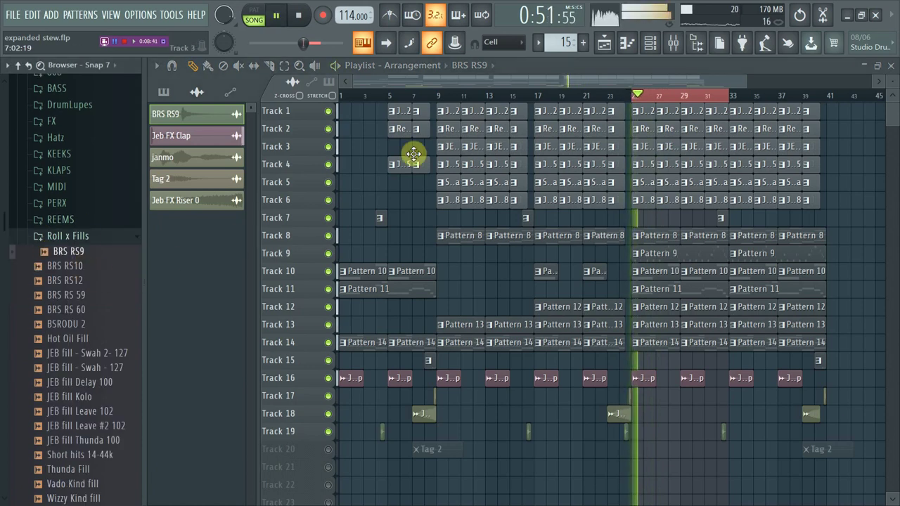
left_click(720, 95)
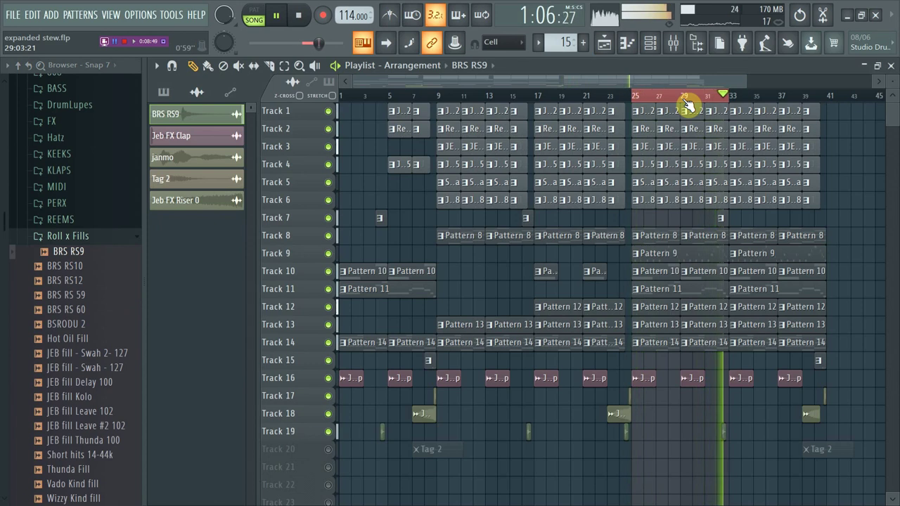
key("space")
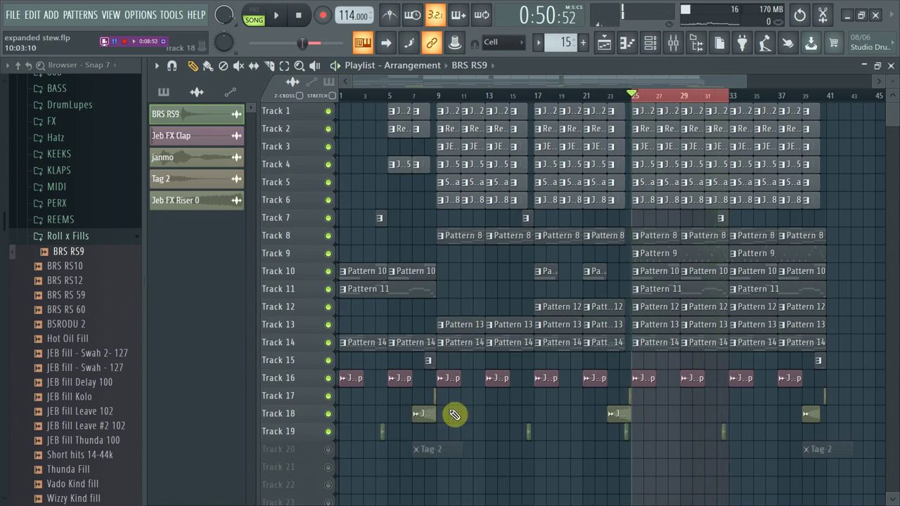
Step: Clear the bar selection and unmute Track 20 with the Tag 2 clips, playing the whole song from bar 1
left_click(644, 145)
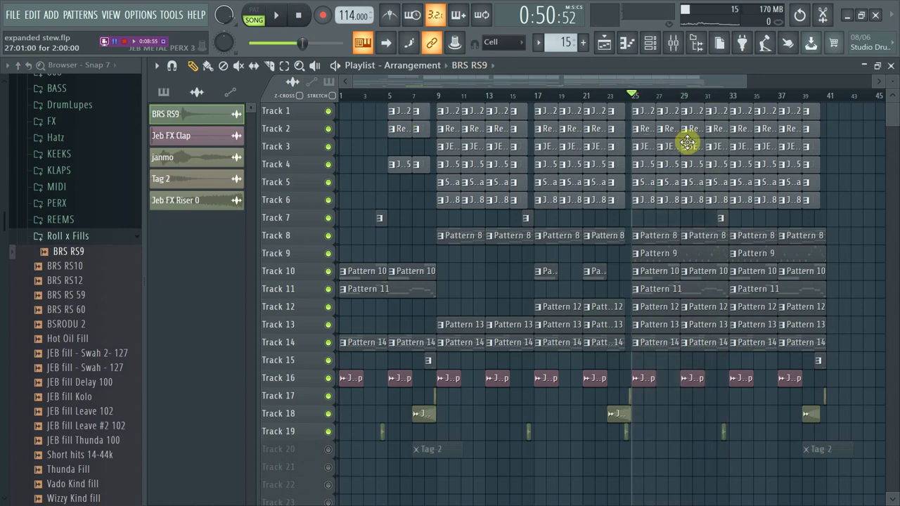
key("space")
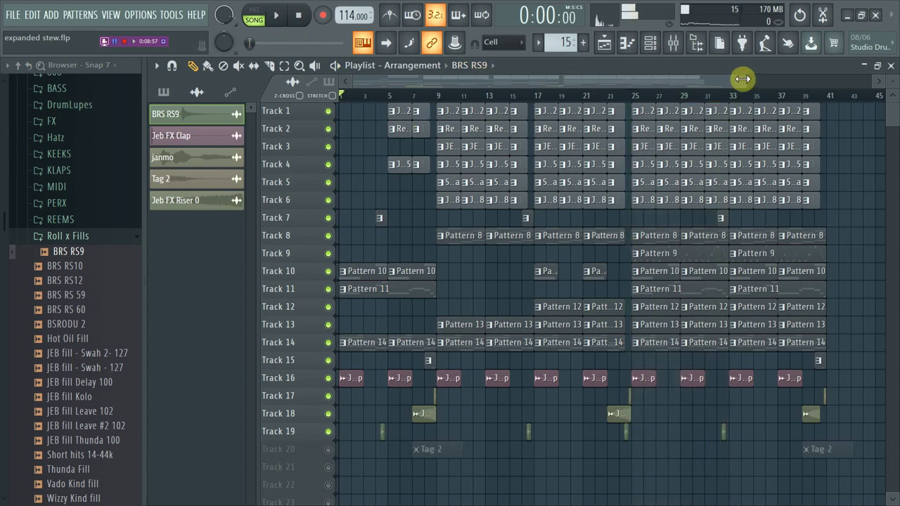
left_click_drag(745, 78, 759, 77)
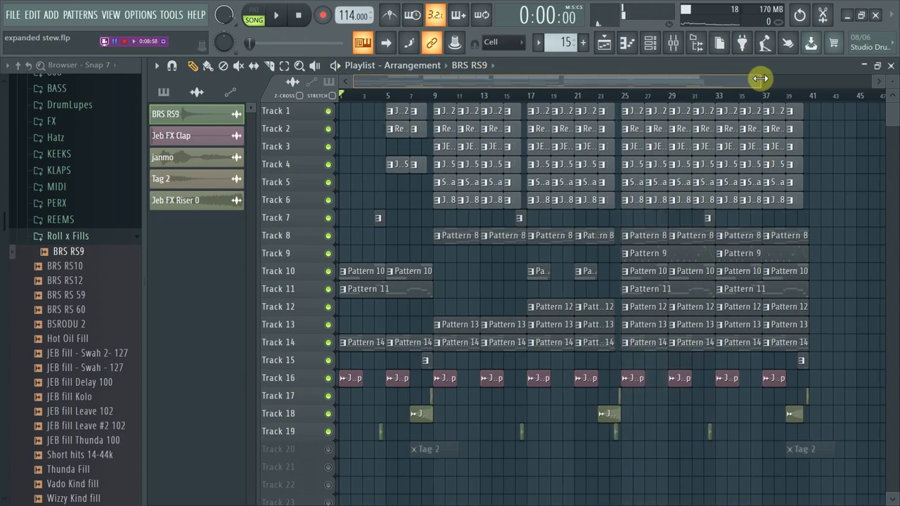
left_click(328, 449)
right_click(328, 449)
right_click(329, 448)
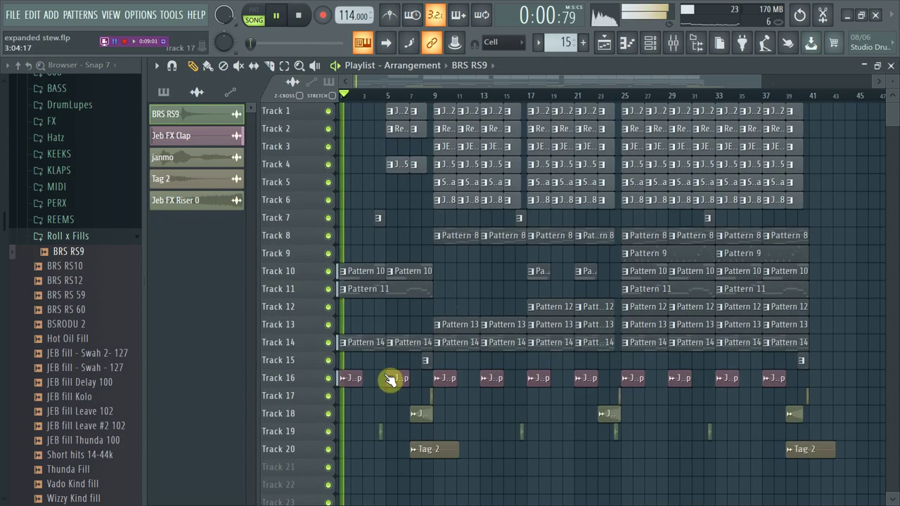